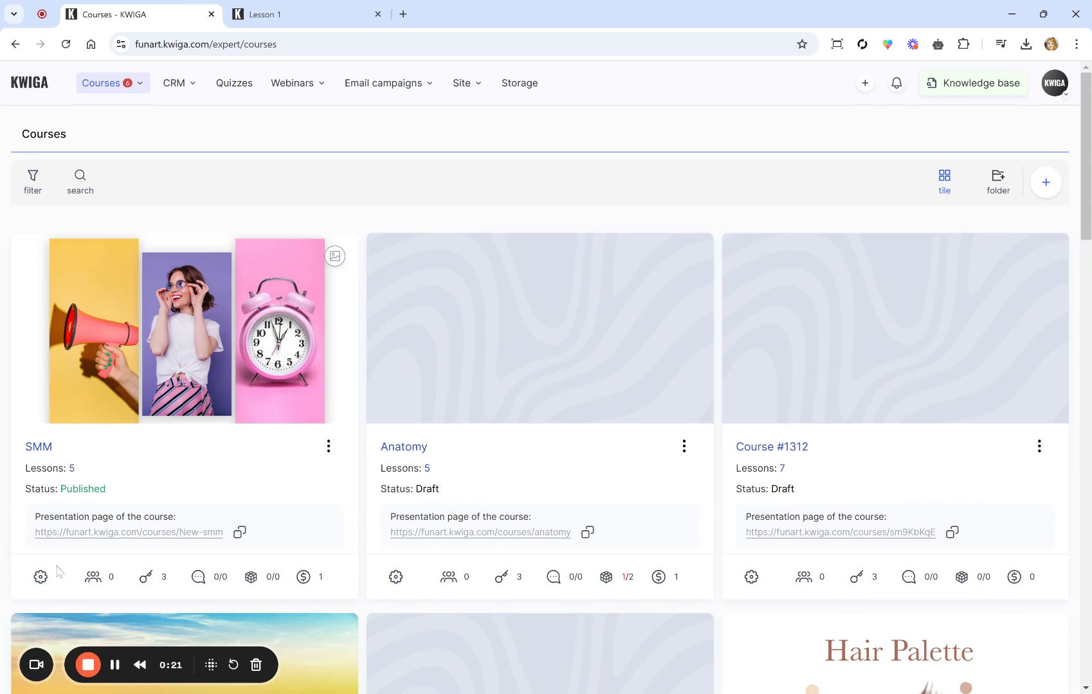
# Open Lesson 1 of Module 1 -Intro in the SMM course and rename it "Lesson 1 new".
pyautogui.click(72, 469)
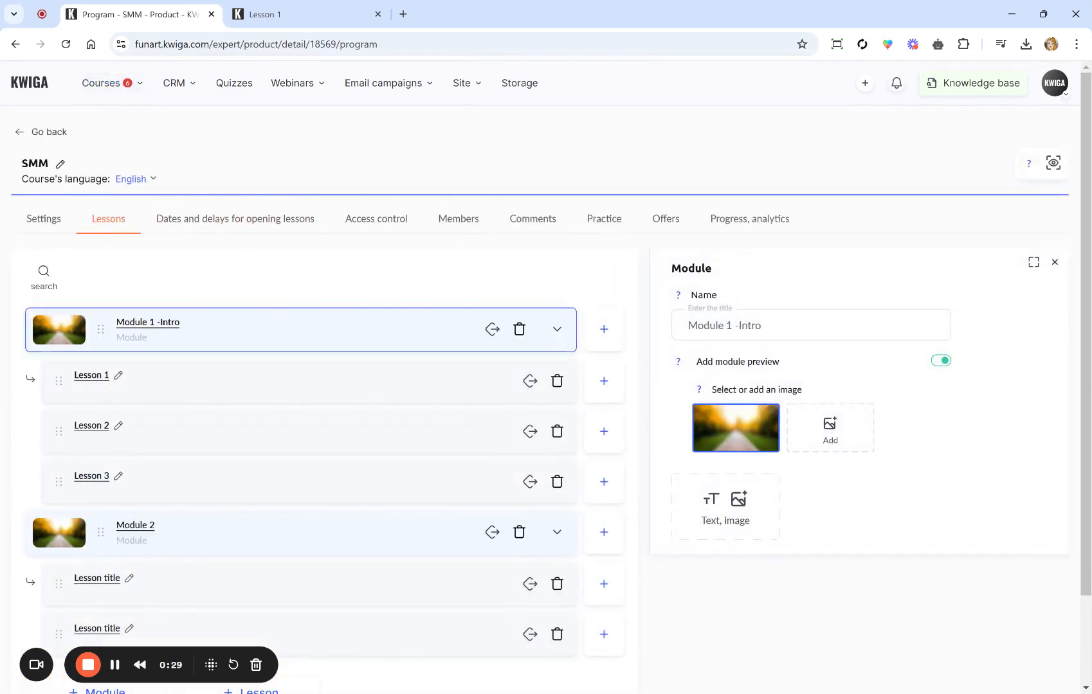
pyautogui.click(52, 225)
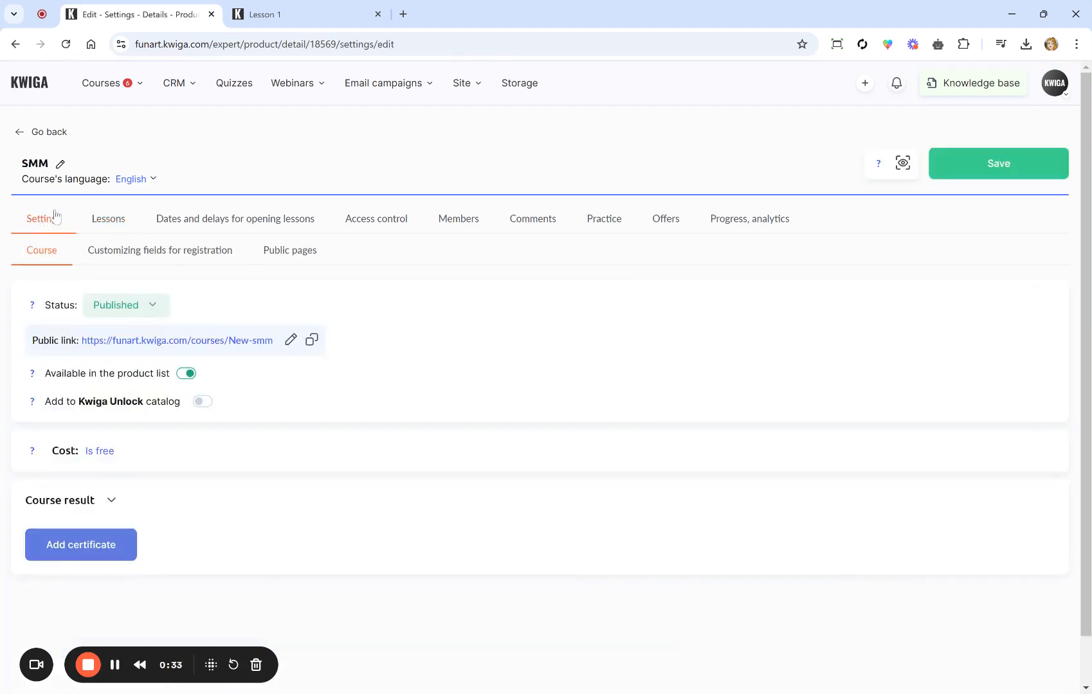
pyautogui.click(108, 218)
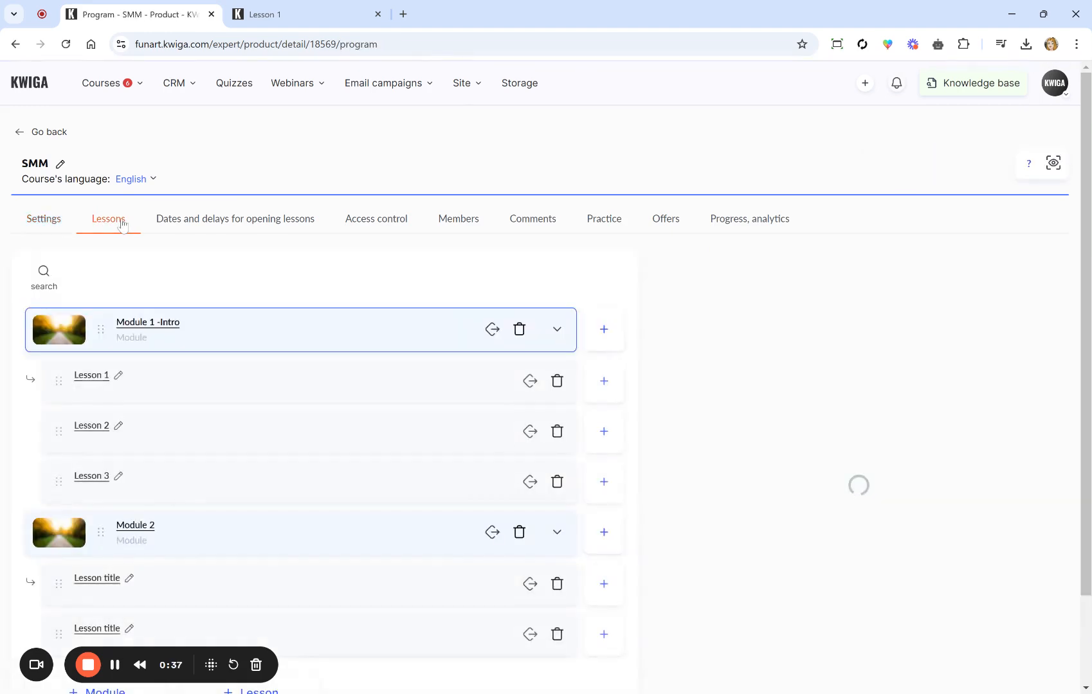
pyautogui.scroll(-2, 268, 304)
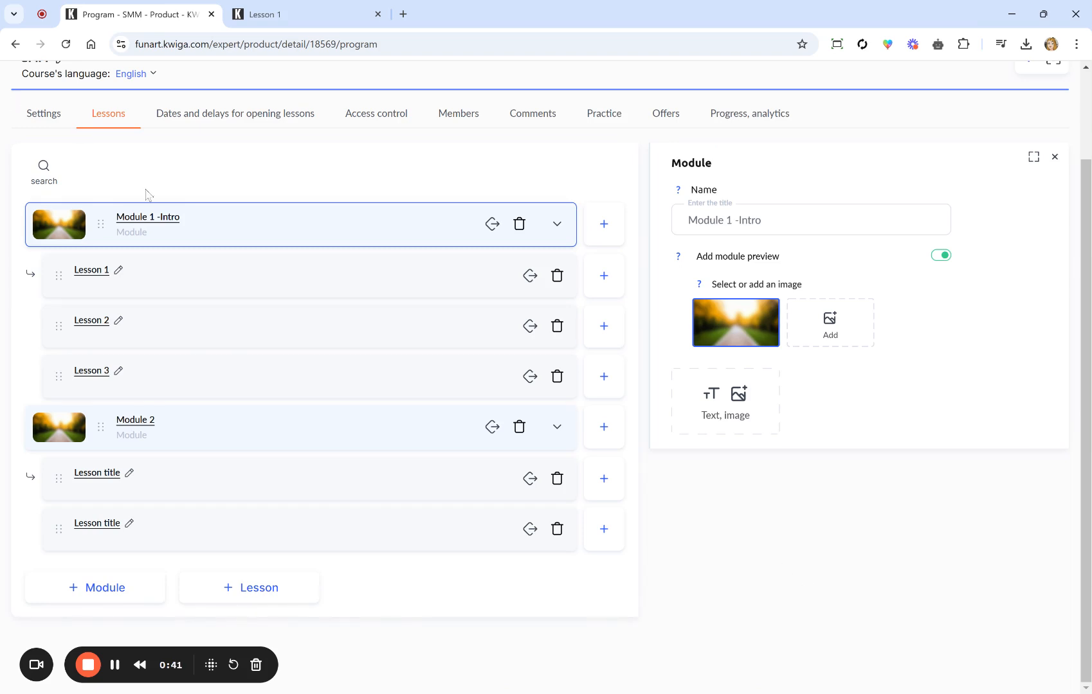
pyautogui.click(94, 272)
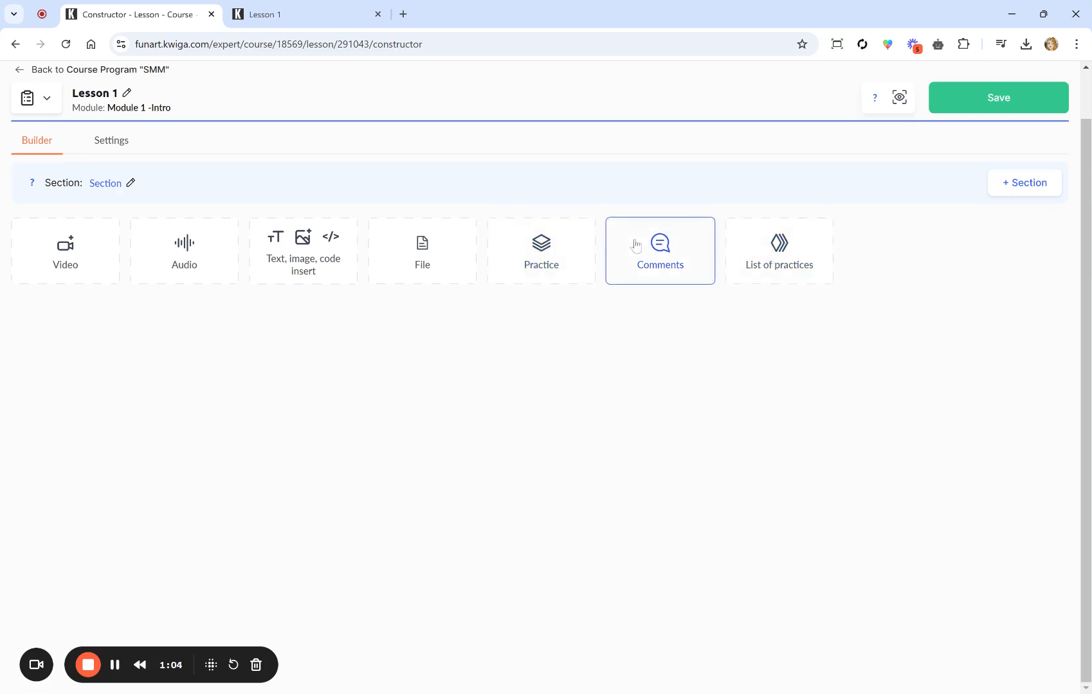
pyautogui.click(128, 94)
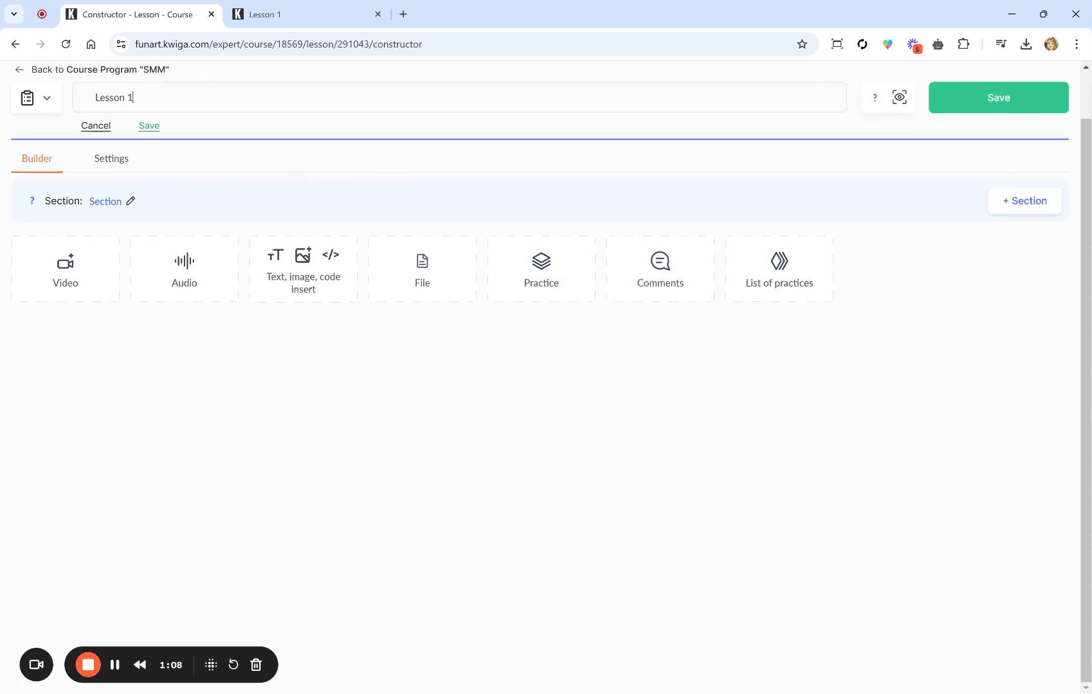
pyautogui.click(158, 132)
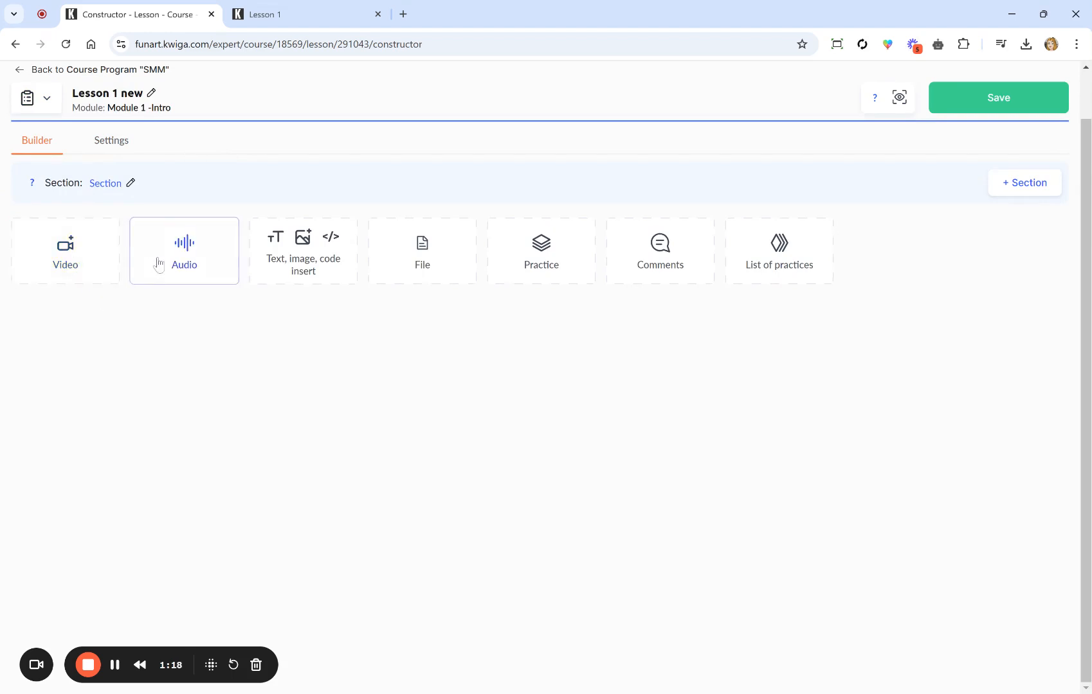
# Add a video block to the lesson and choose part1.mp4 from the computer as its file.
pyautogui.click(74, 249)
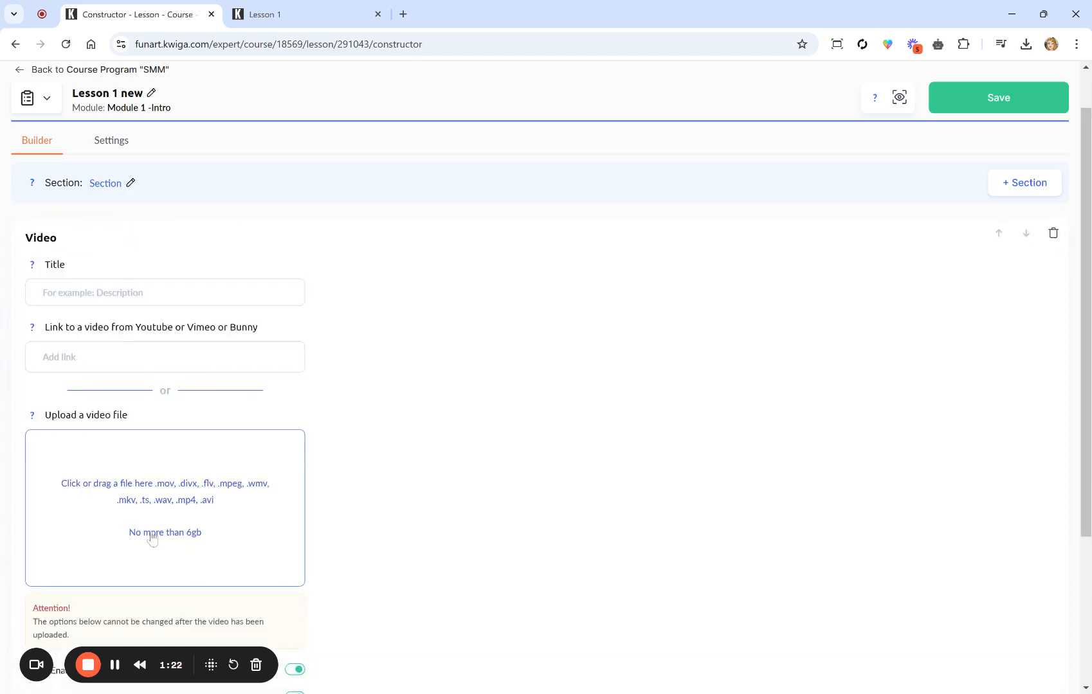
pyautogui.scroll(-1, 194, 383)
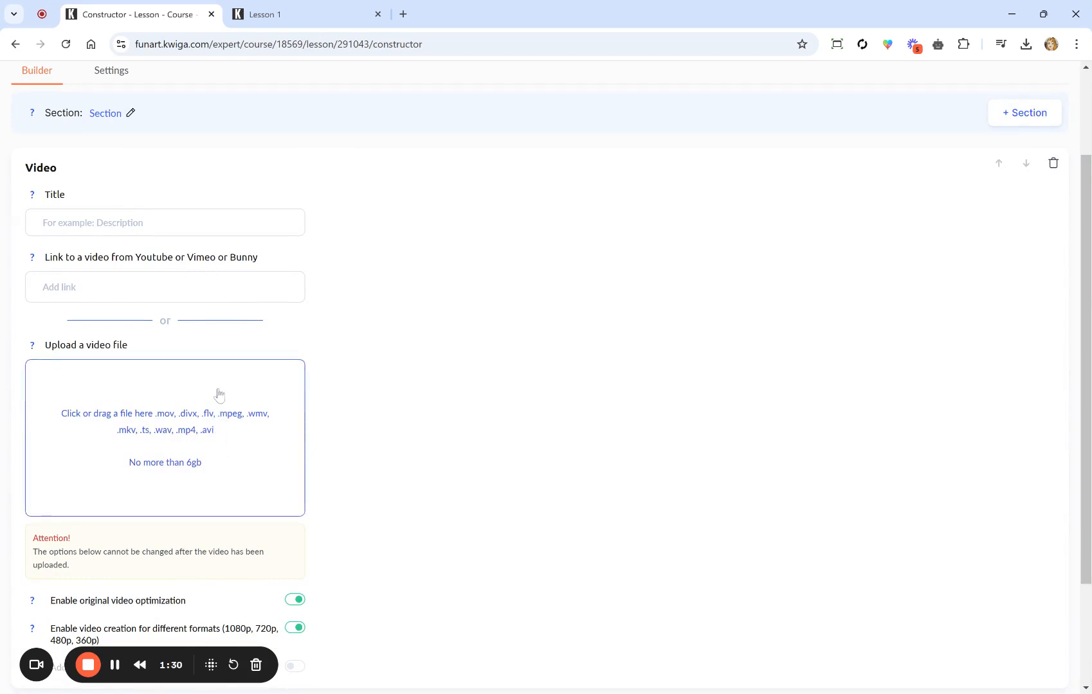
pyautogui.click(193, 400)
pyautogui.click(163, 422)
pyautogui.doubleClick(382, 214)
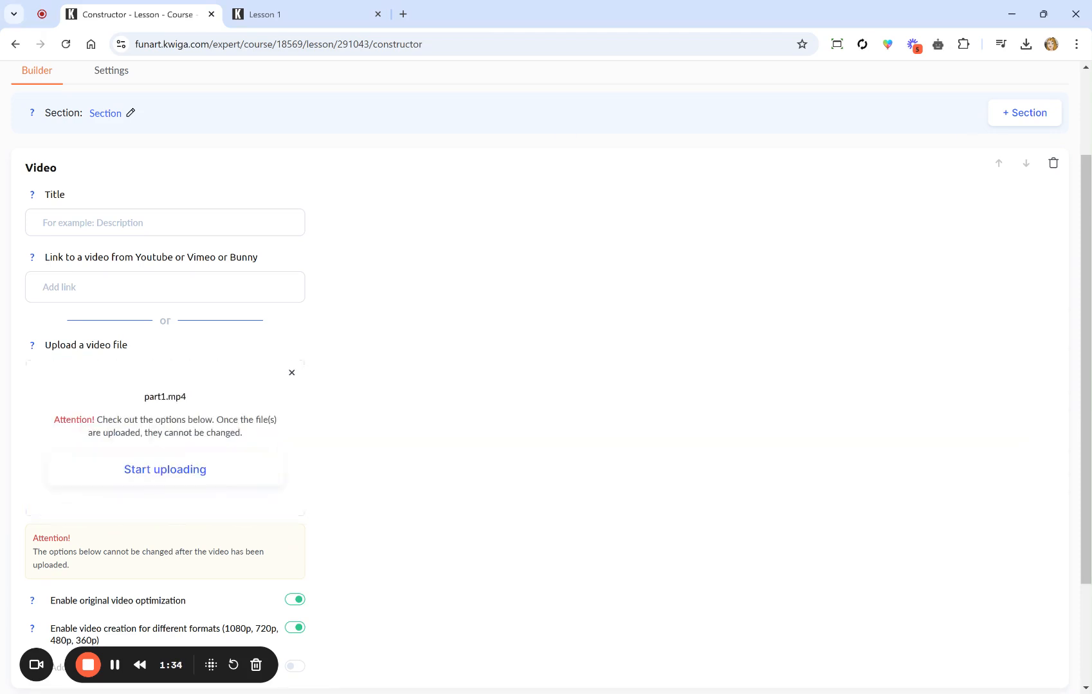
# Read the help on the original video optimization and different formats options, and start uploading part1.mp4 with both enabled.
pyautogui.scroll(-1, 345, 466)
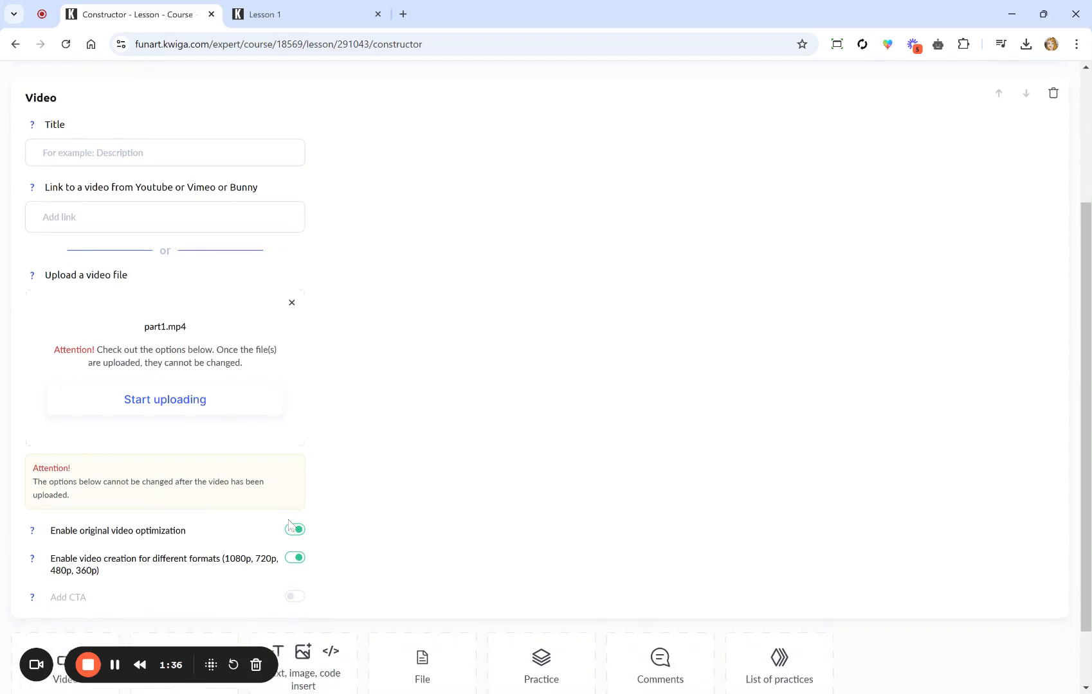
pyautogui.moveTo(39, 540); pyautogui.dragTo(329, 564)
pyautogui.click(391, 550)
pyautogui.click(33, 534)
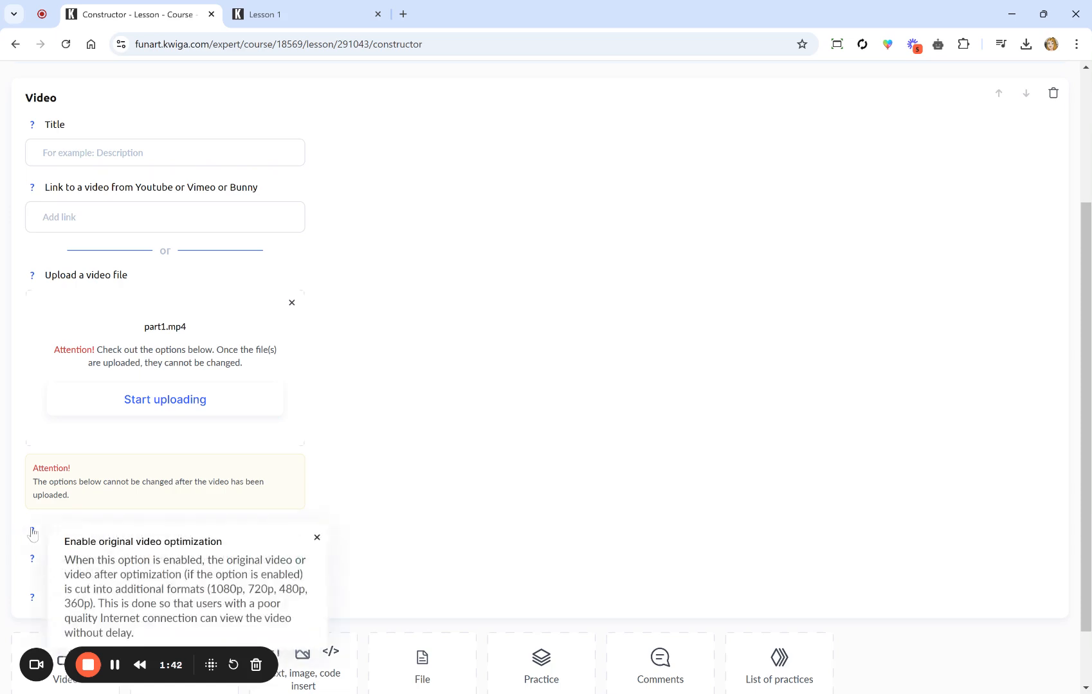
pyautogui.click(31, 561)
pyautogui.click(316, 566)
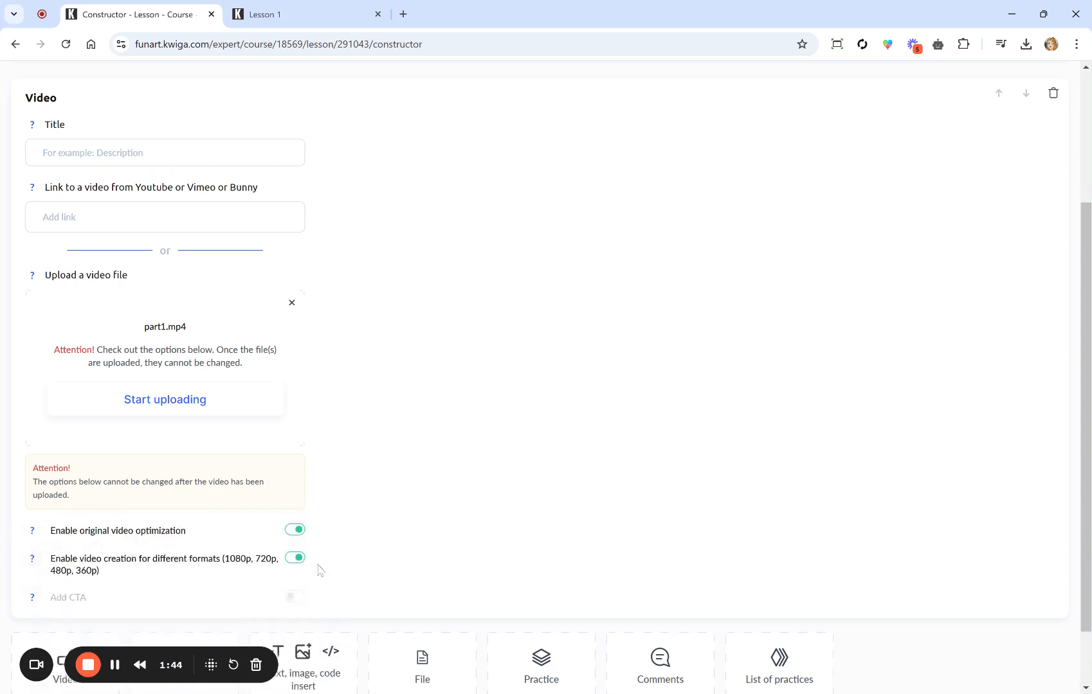
pyautogui.click(204, 402)
# Add an audio block below the video and upload ME025.mp3 from the computer.
pyautogui.scroll(-2, 414, 529)
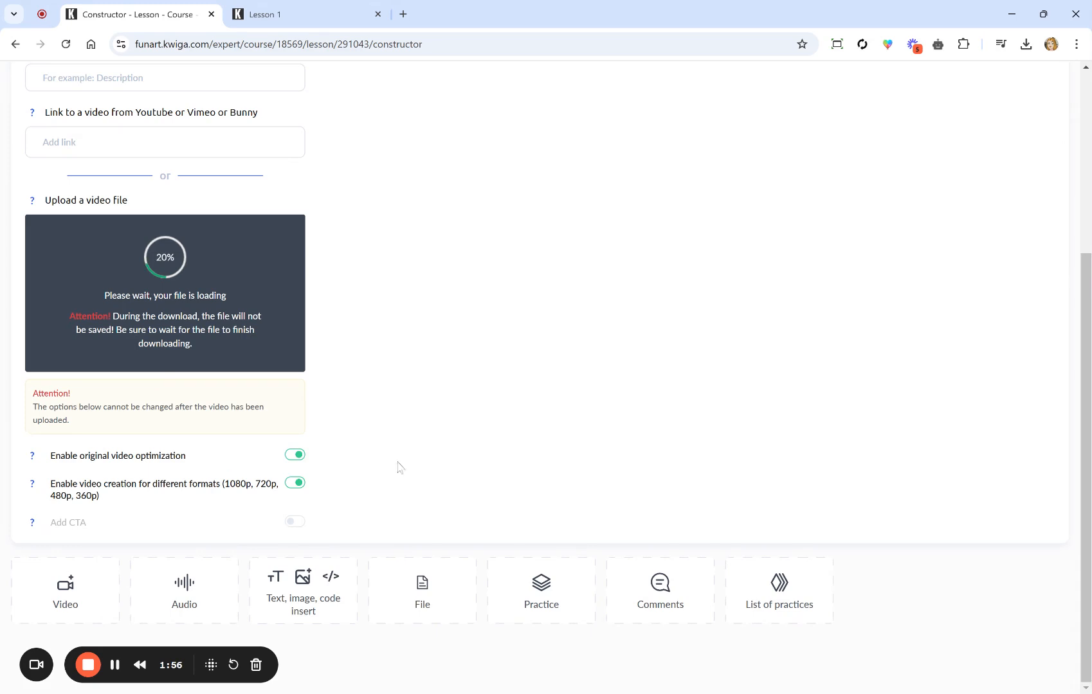
pyautogui.click(184, 582)
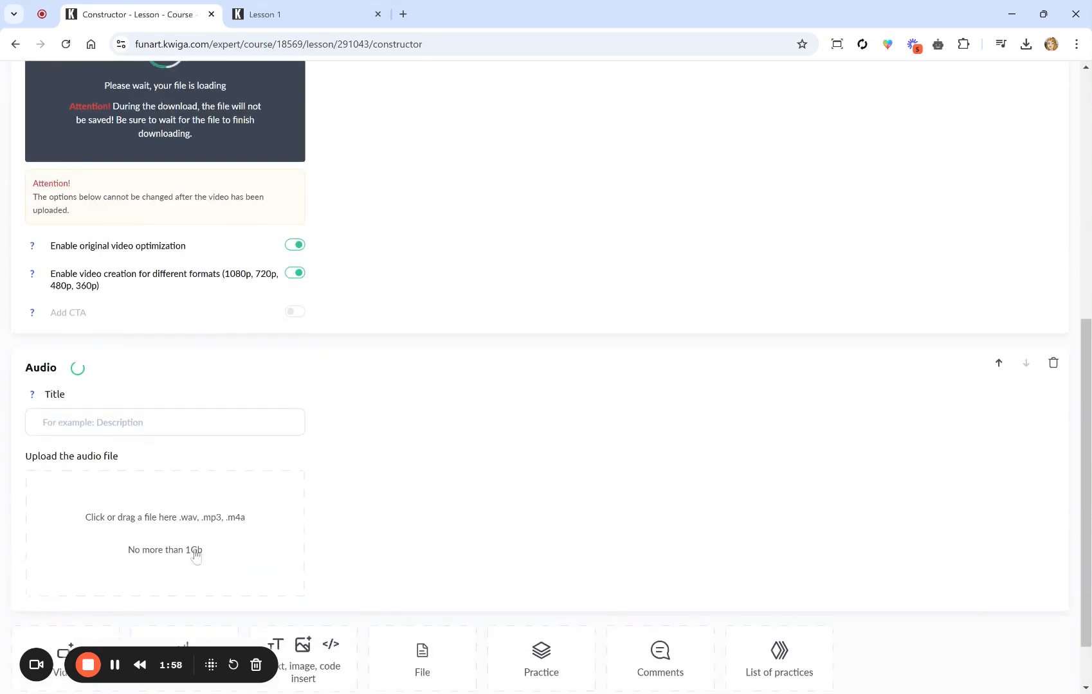
pyautogui.click(191, 479)
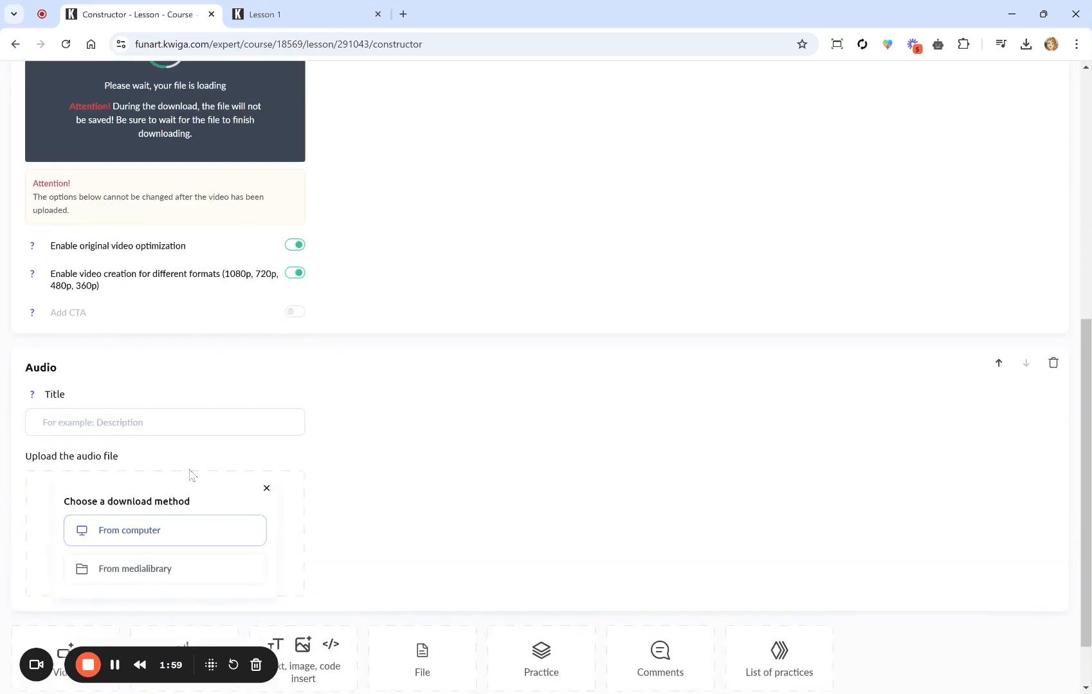
pyautogui.click(151, 540)
# Title the audio block "Listen to Mr.X".
pyautogui.click(108, 422)
pyautogui.write('List')
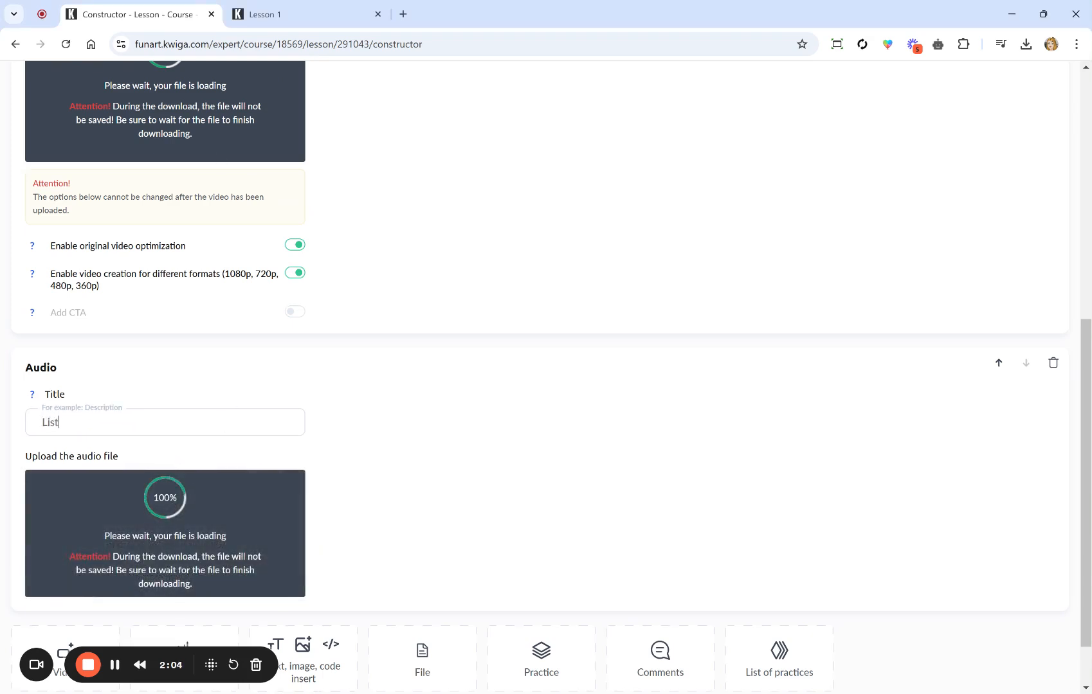
pyautogui.write('en to Mr')
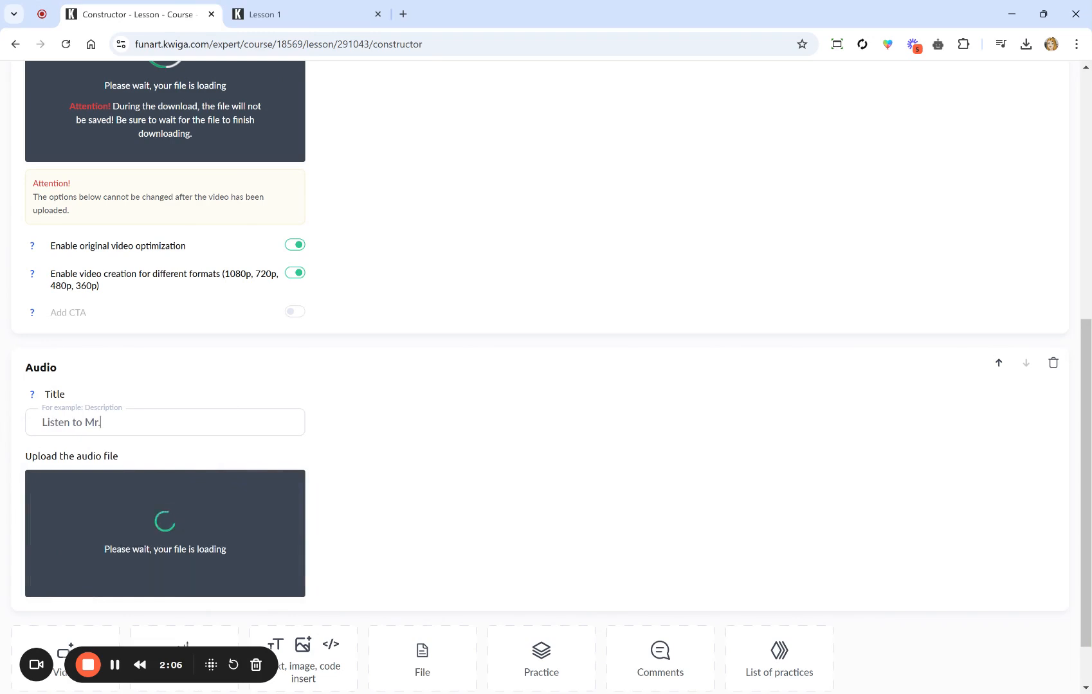
pyautogui.write('.X')
# Add a text, image, code insert block below the audio and fill it with the "Learning Objectives:" text and its three numbered points.
pyautogui.scroll(-1, 386, 412)
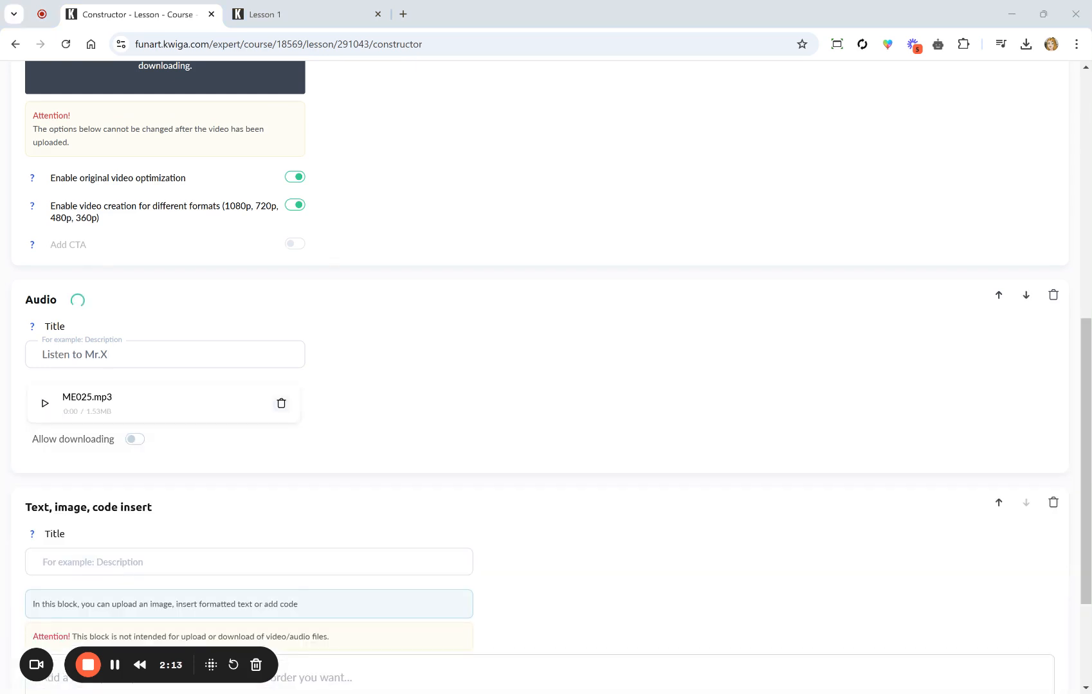
pyautogui.scroll(-3, 404, 616)
pyautogui.click(202, 508)
pyautogui.write('Learning Objectives: By the end of this lesson, students will be able to: 1. Define social media marketing and its role in the digital ecosystem. 2. Identify key social media platforms and their primary uses for businesses. 3. Understand how to align SMM goals with business objectives.')
# Move "Learning Objectives:" from the text body into the block's title and remove the empty line left above the text.
pyautogui.moveTo(184, 508); pyautogui.dragTo(3, 506)
pyautogui.hotkey('ctrl', 'x')
pyautogui.click(268, 391)
pyautogui.hotkey('ctrl', 'v')
pyautogui.click(40, 506)
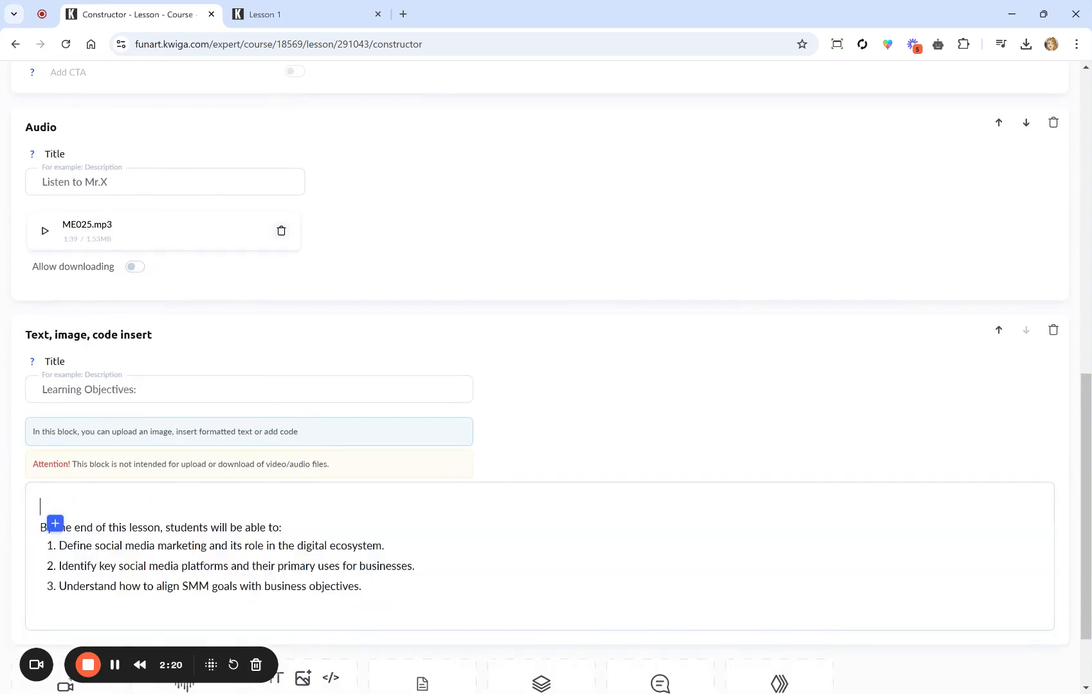
pyautogui.press('Delete')
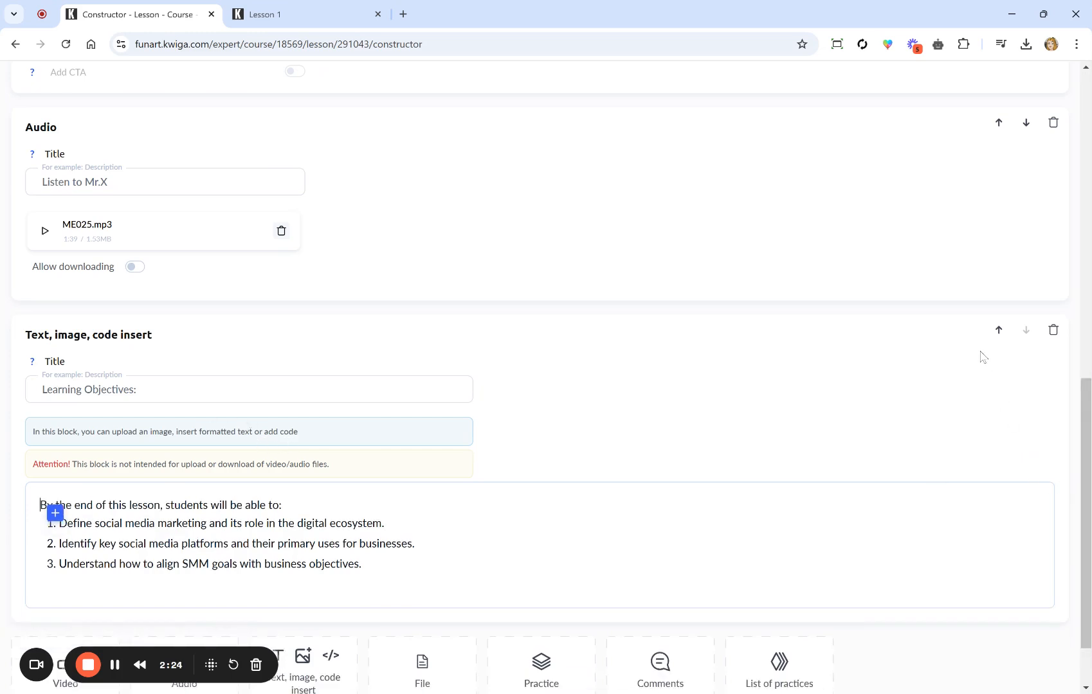
# Move the learning objectives text block up above the audio and video blocks.
pyautogui.click(998, 330)
pyautogui.click(999, 240)
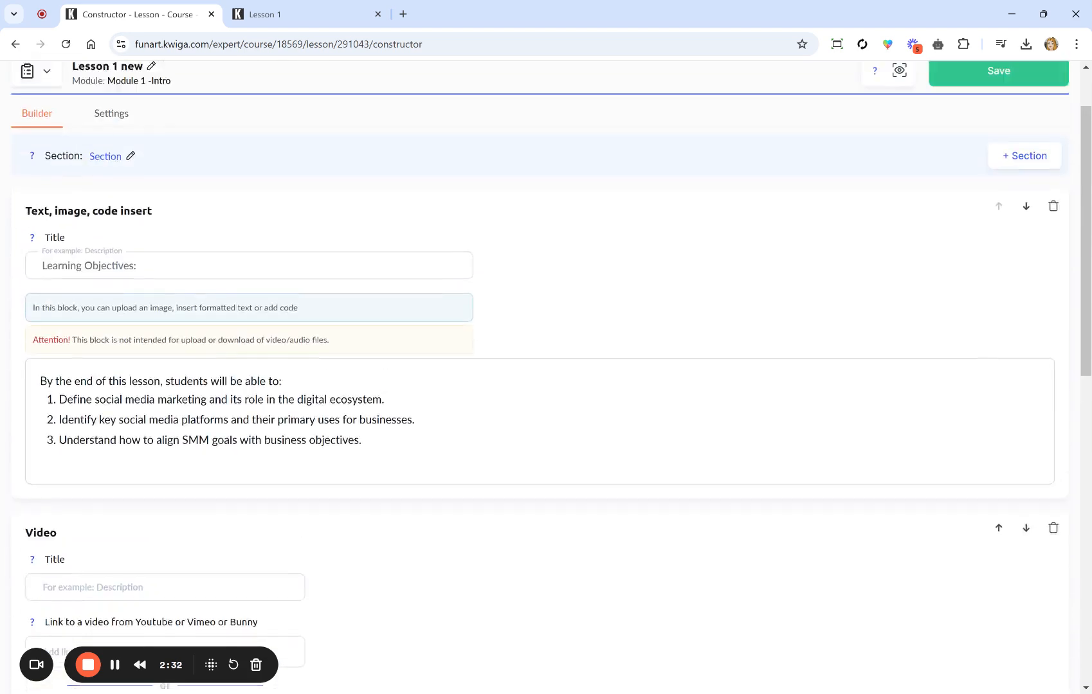
# Examine the audio block's Allow downloading option and the progress of the video upload.
pyautogui.scroll(-7, 934, 244)
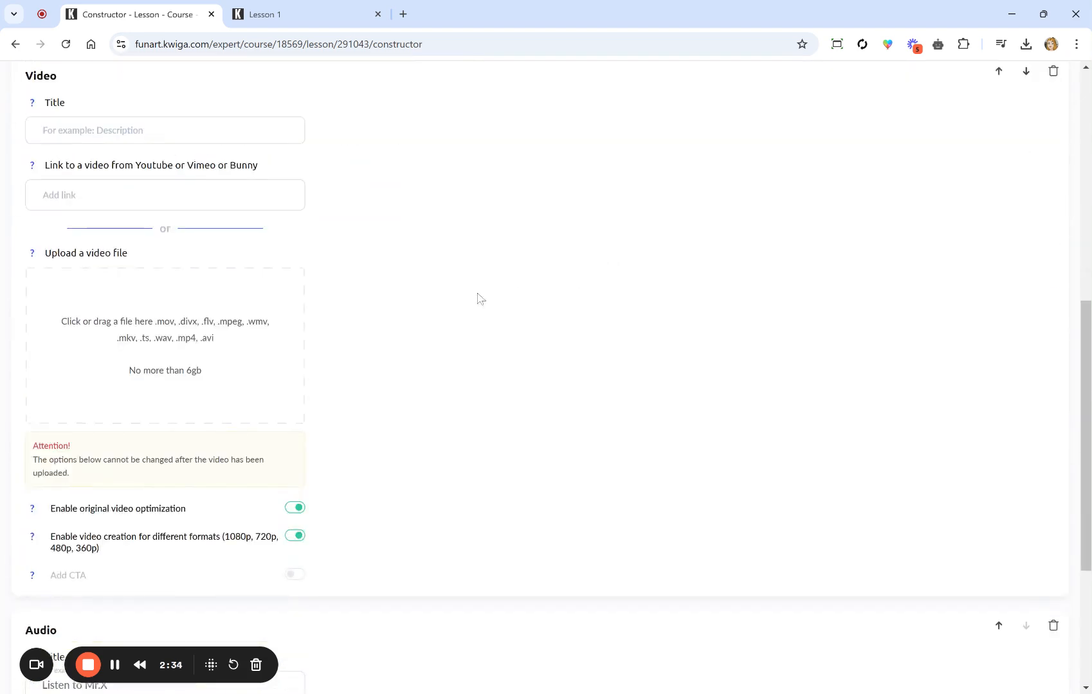
pyautogui.scroll(-4, 148, 672)
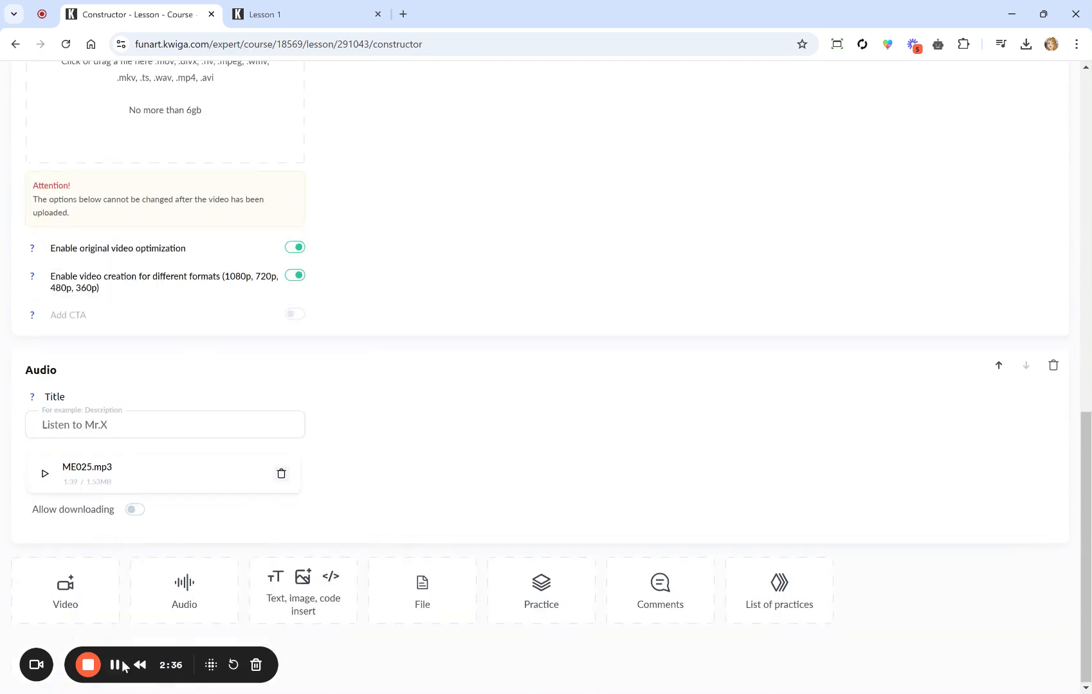
pyautogui.moveTo(115, 511); pyautogui.dragTo(32, 514)
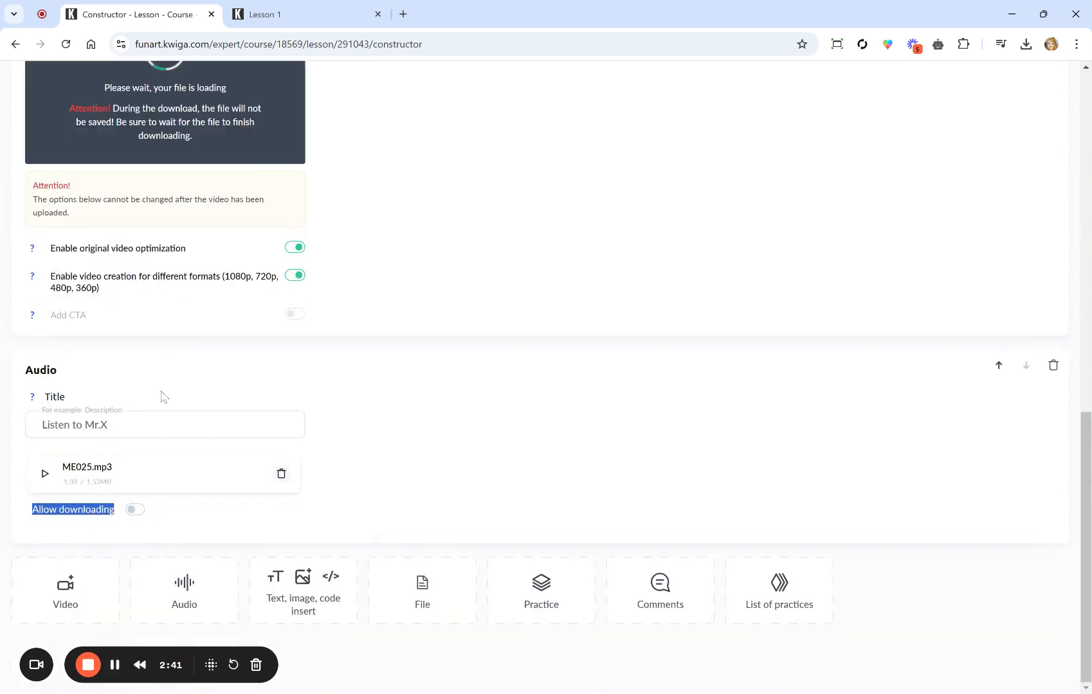
pyautogui.click(458, 565)
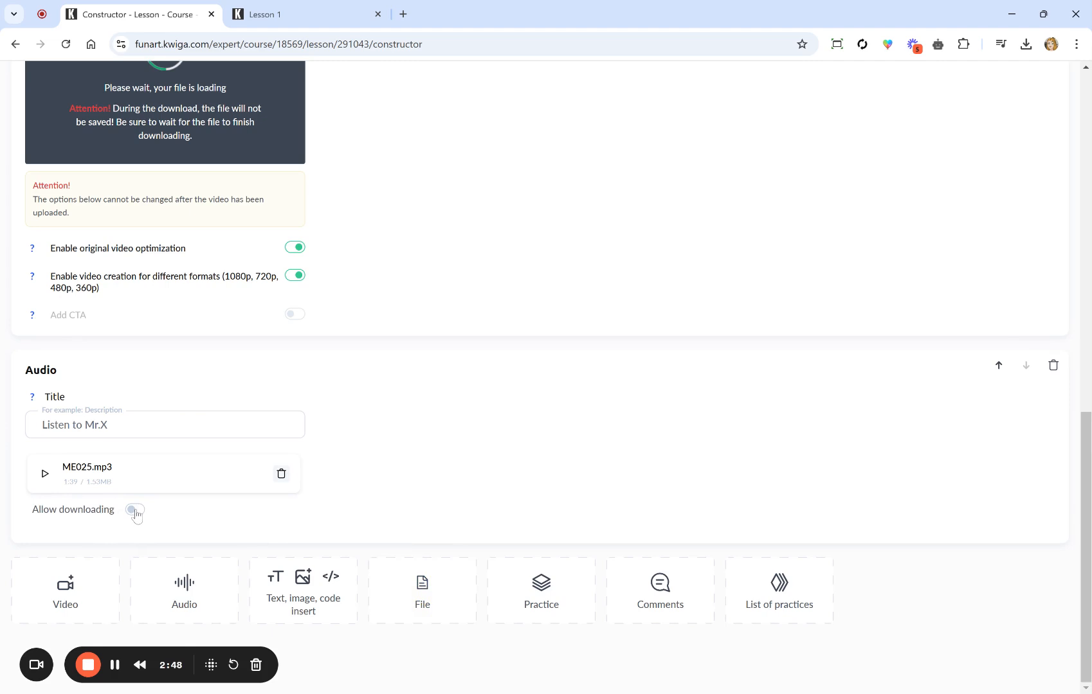
pyautogui.scroll(2, 202, 457)
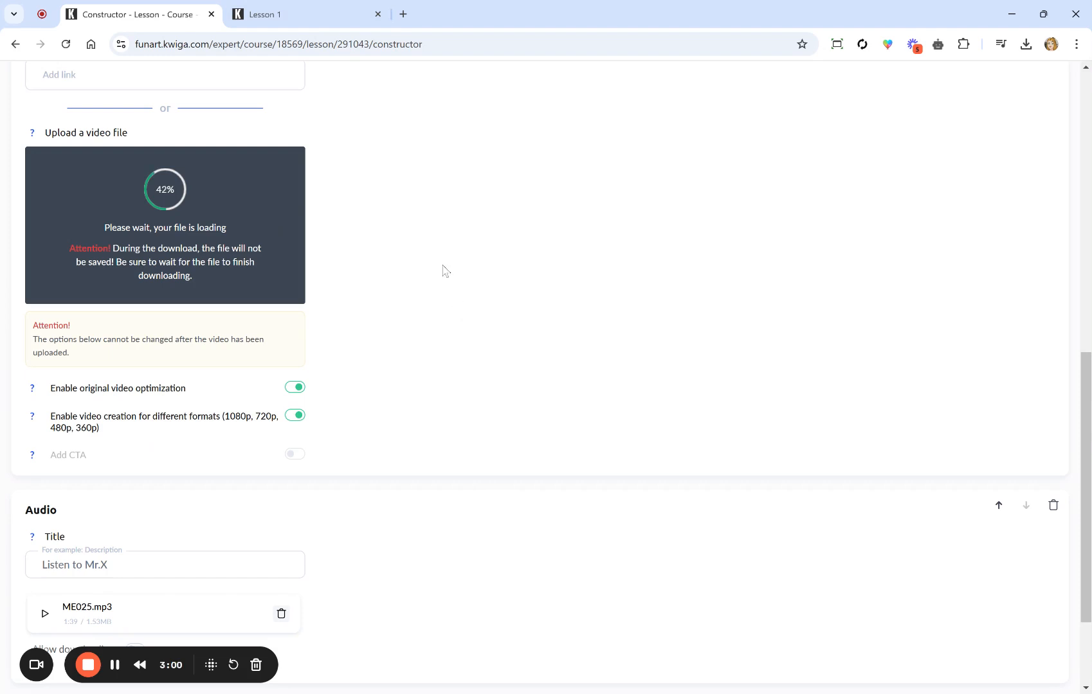
pyautogui.scroll(-2, 395, 349)
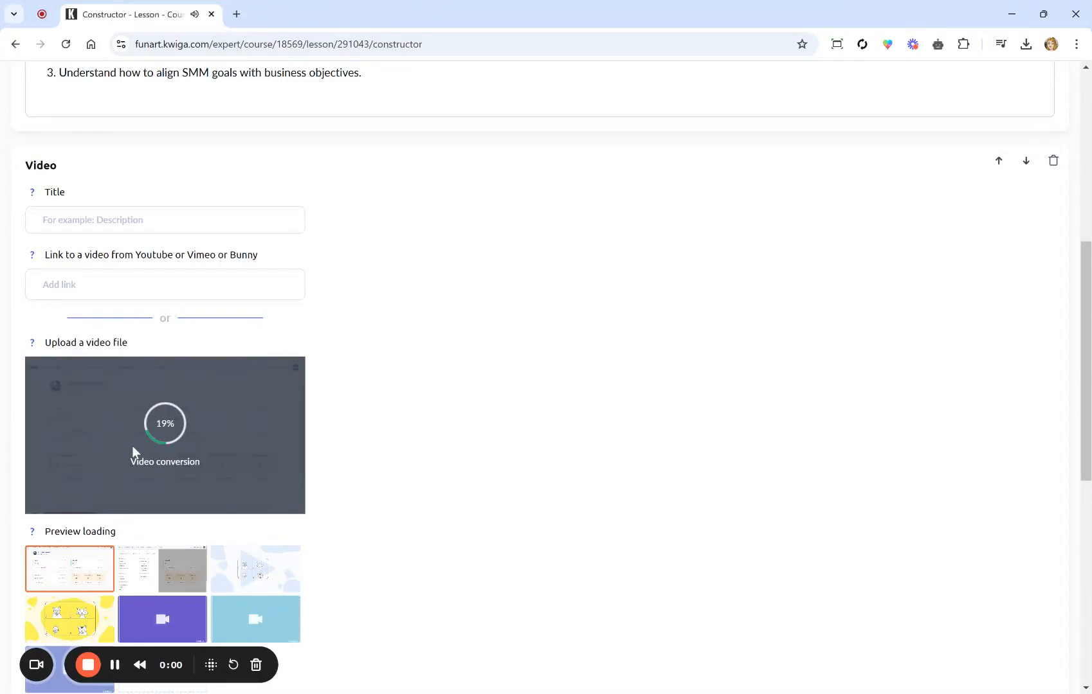
# Check the video's conversion progress and preview thumbnails, and review the order and content of all the lesson's blocks.
pyautogui.moveTo(130, 470); pyautogui.dragTo(243, 470)
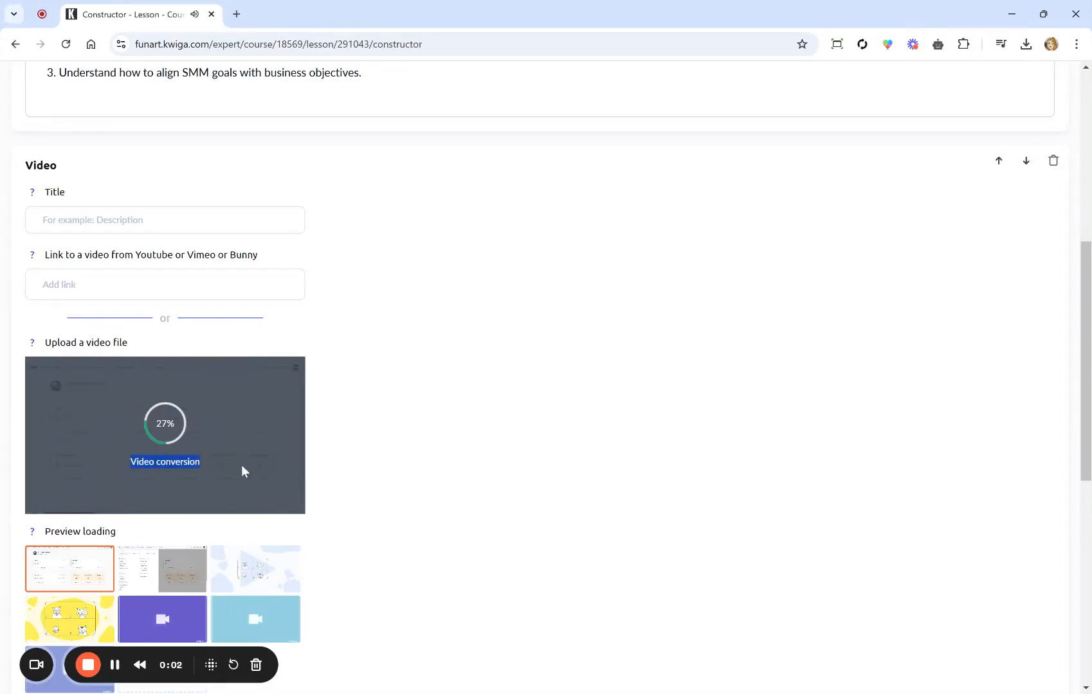
pyautogui.scroll(-2, 382, 432)
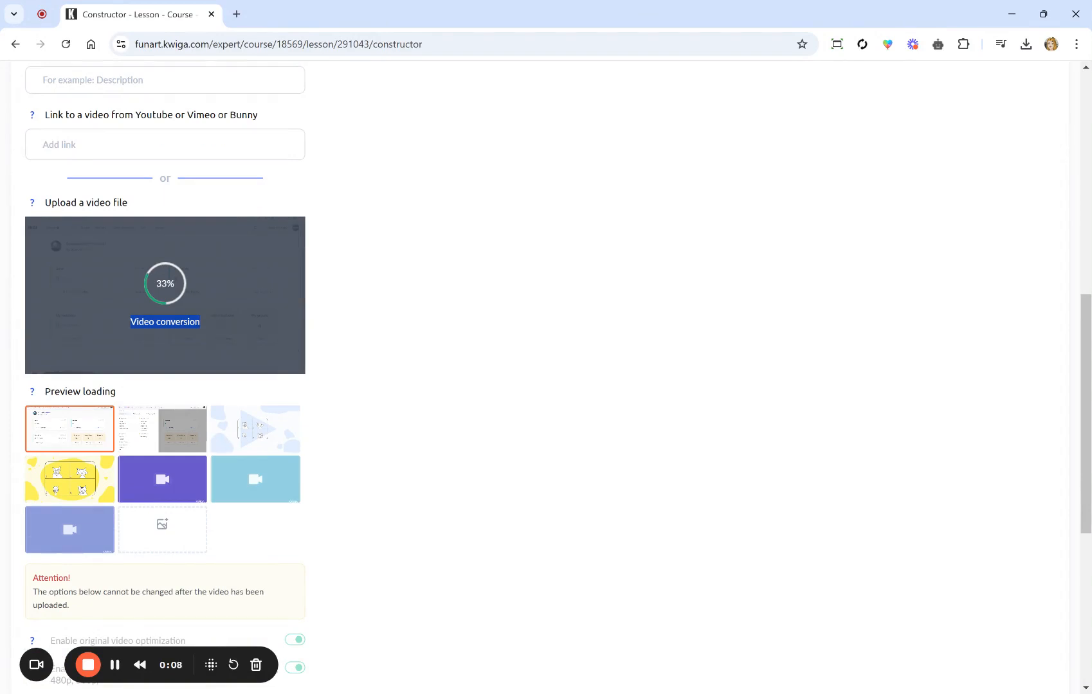
pyautogui.click(508, 301)
pyautogui.scroll(-3, 522, 350)
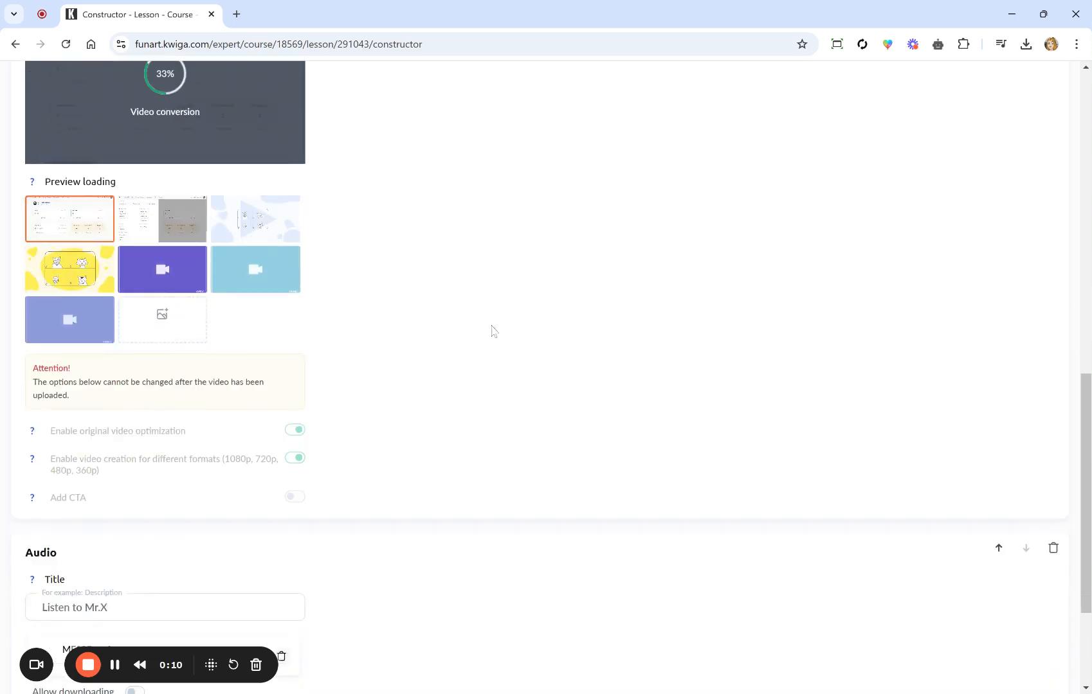
pyautogui.scroll(5, 502, 341)
pyautogui.scroll(5, 490, 319)
pyautogui.scroll(2, 406, 182)
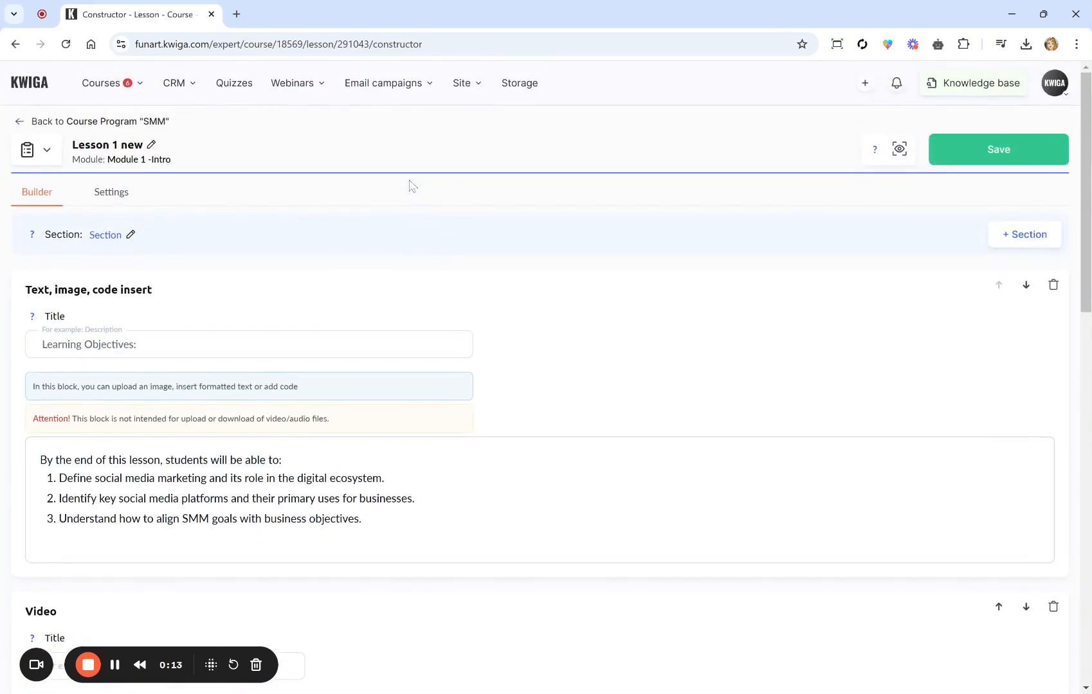
pyautogui.scroll(-2, 415, 186)
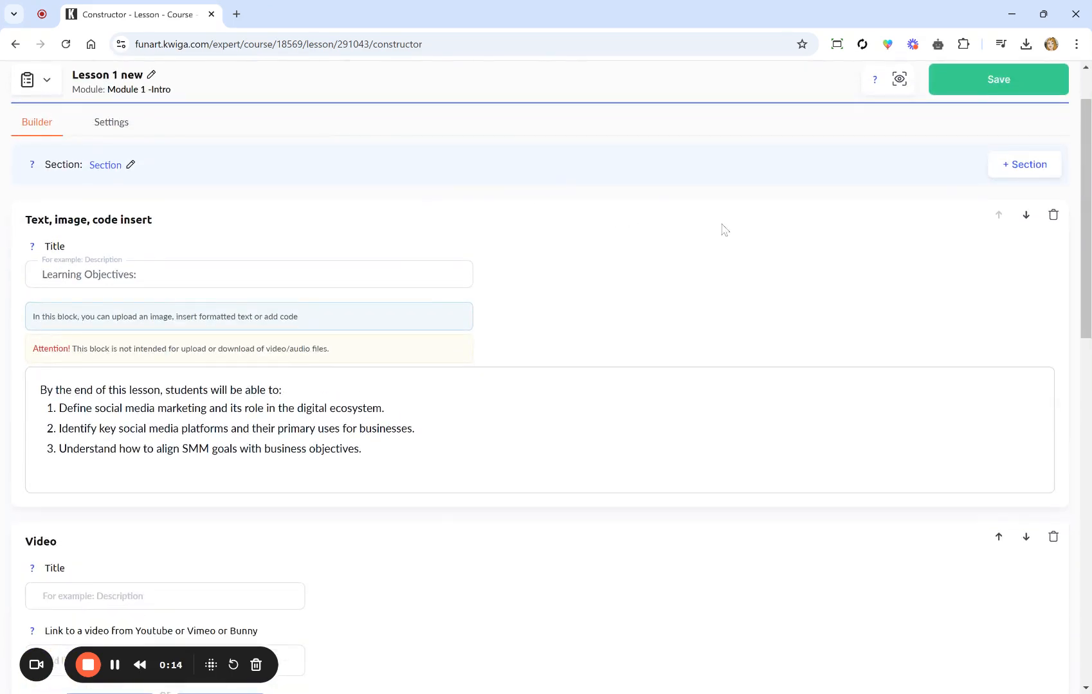
pyautogui.scroll(-8, 707, 238)
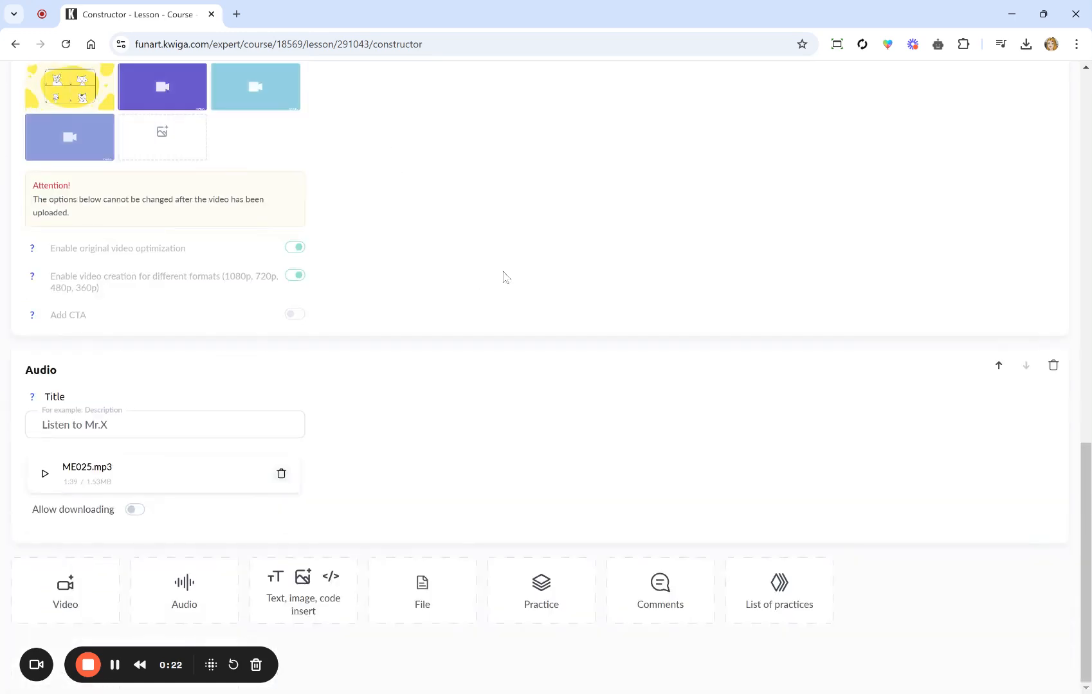
pyautogui.scroll(2, 535, 279)
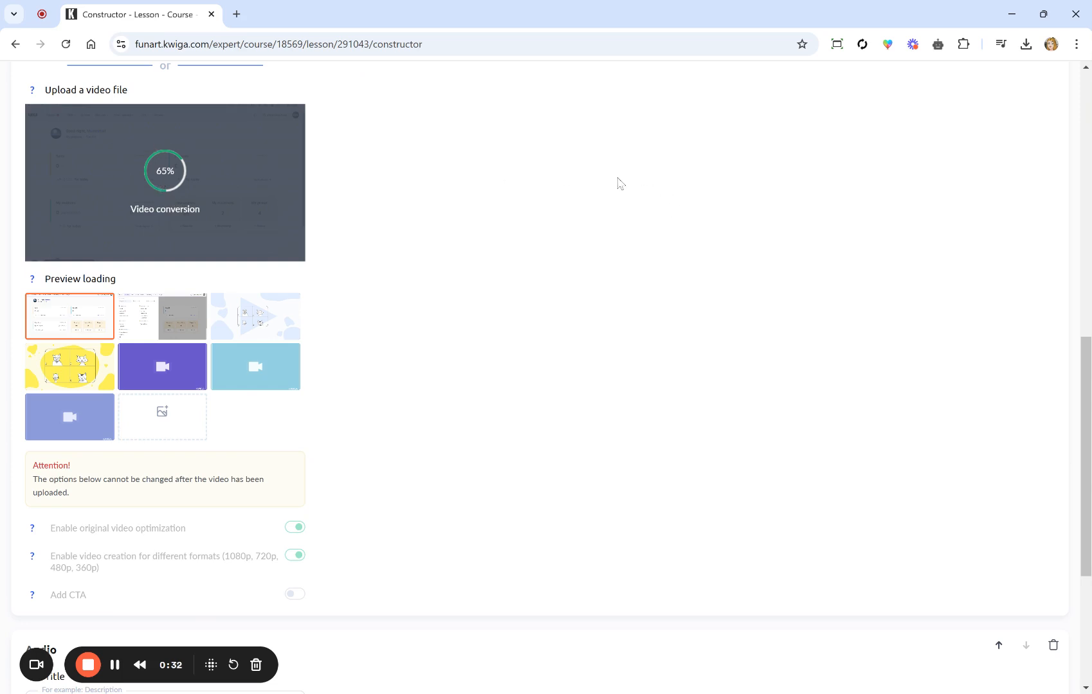
# Preview the lesson as participants see it, examining the text and audio blocks and the video's conversion progress in the builder.
pyautogui.scroll(10, 578, 225)
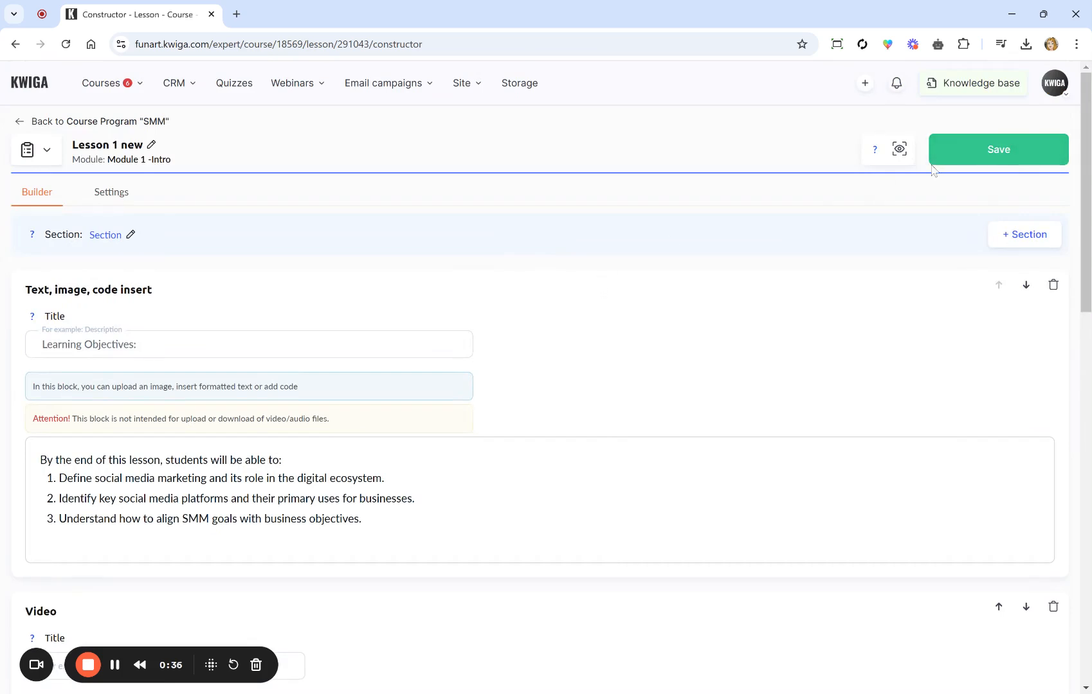
pyautogui.click(899, 149)
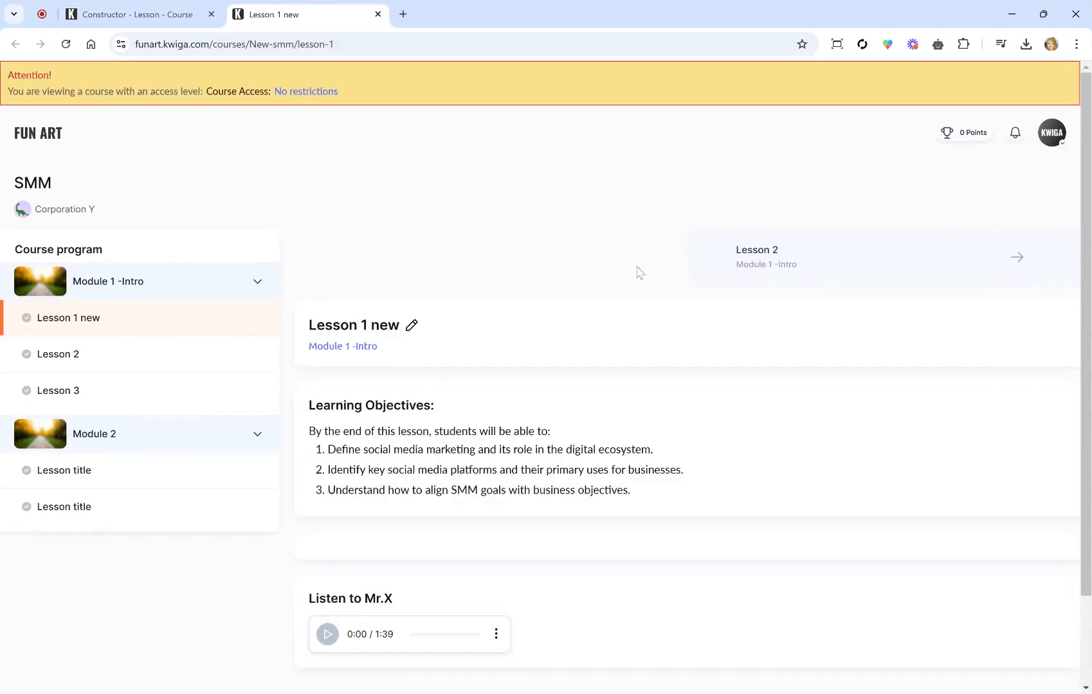
pyautogui.scroll(-3, 635, 260)
pyautogui.click(135, 14)
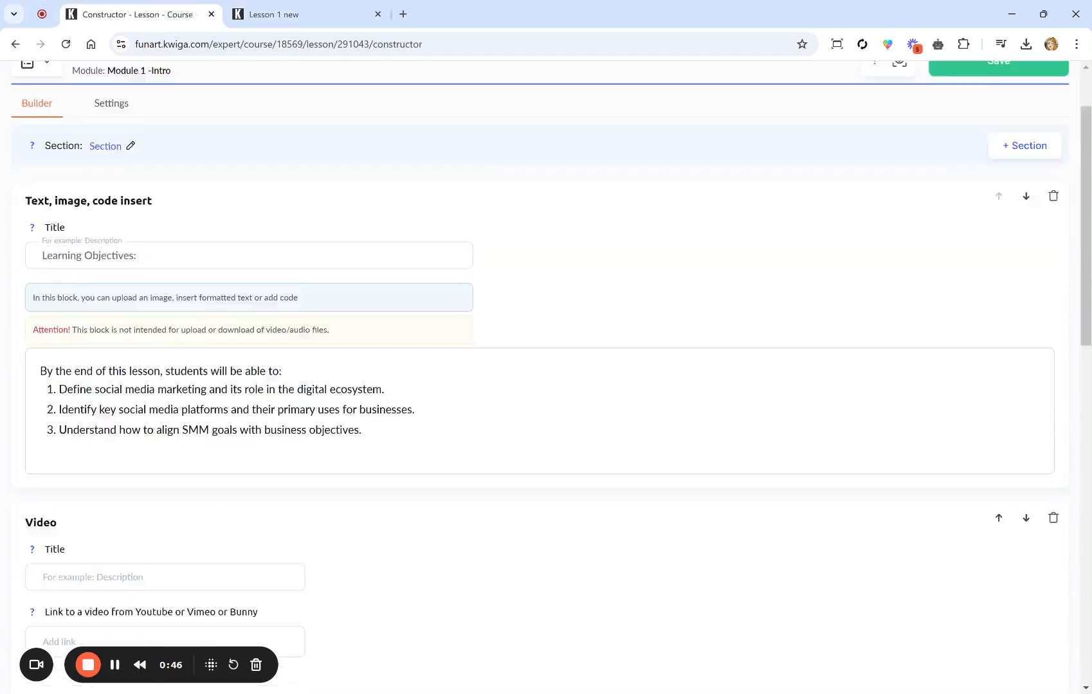
pyautogui.scroll(-8, 161, 273)
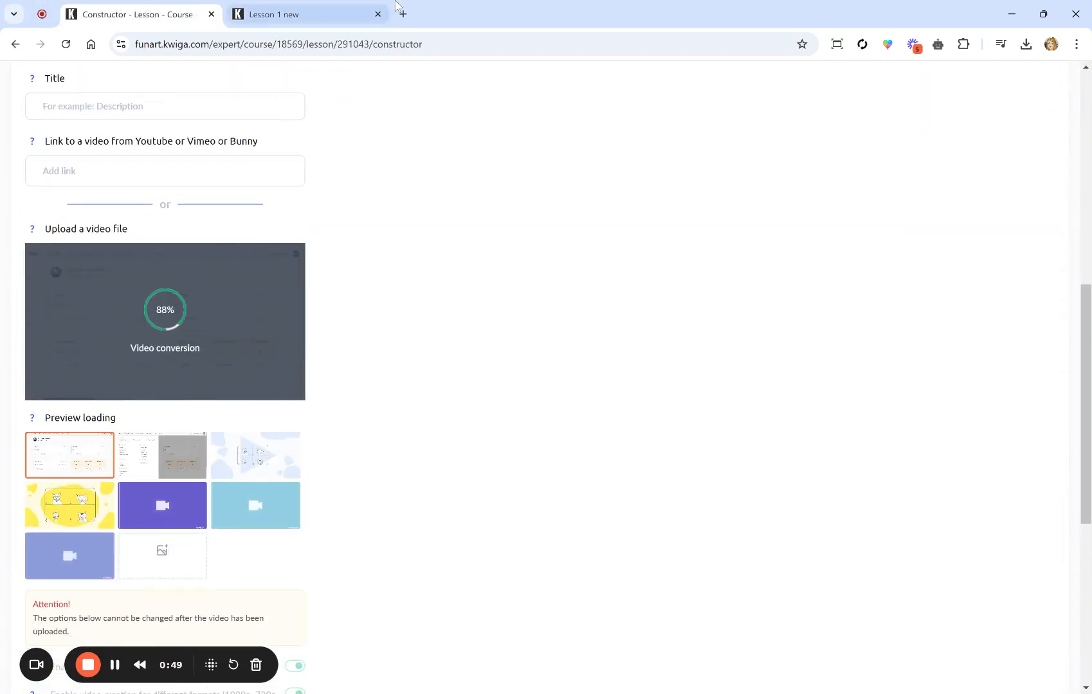
pyautogui.click(252, 9)
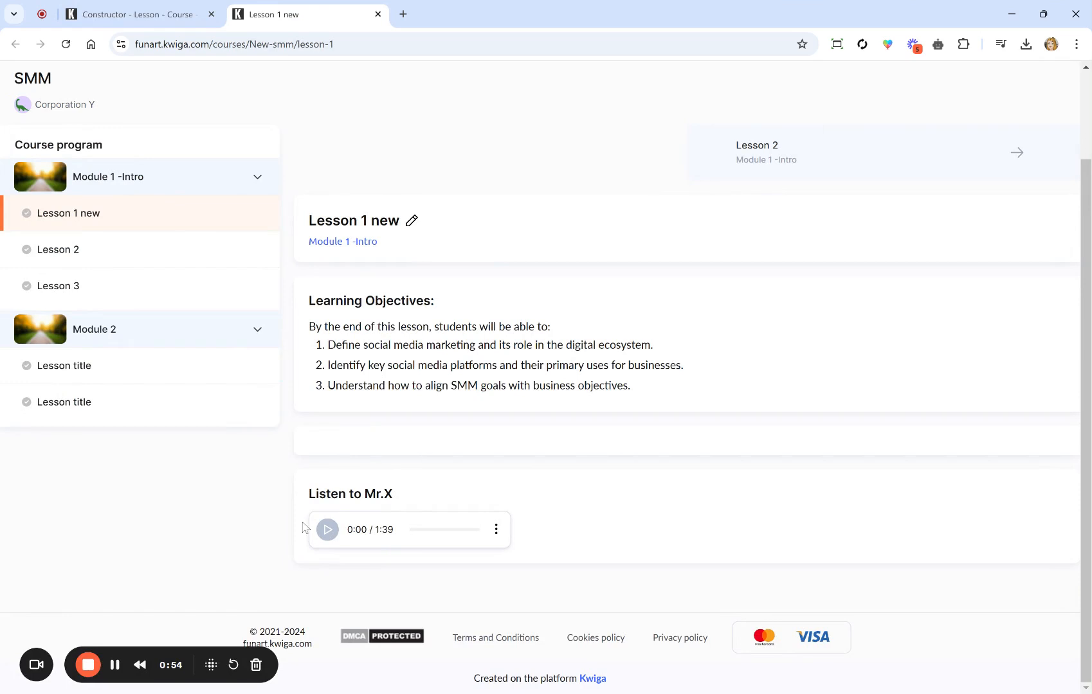
pyautogui.moveTo(306, 489); pyautogui.dragTo(647, 555)
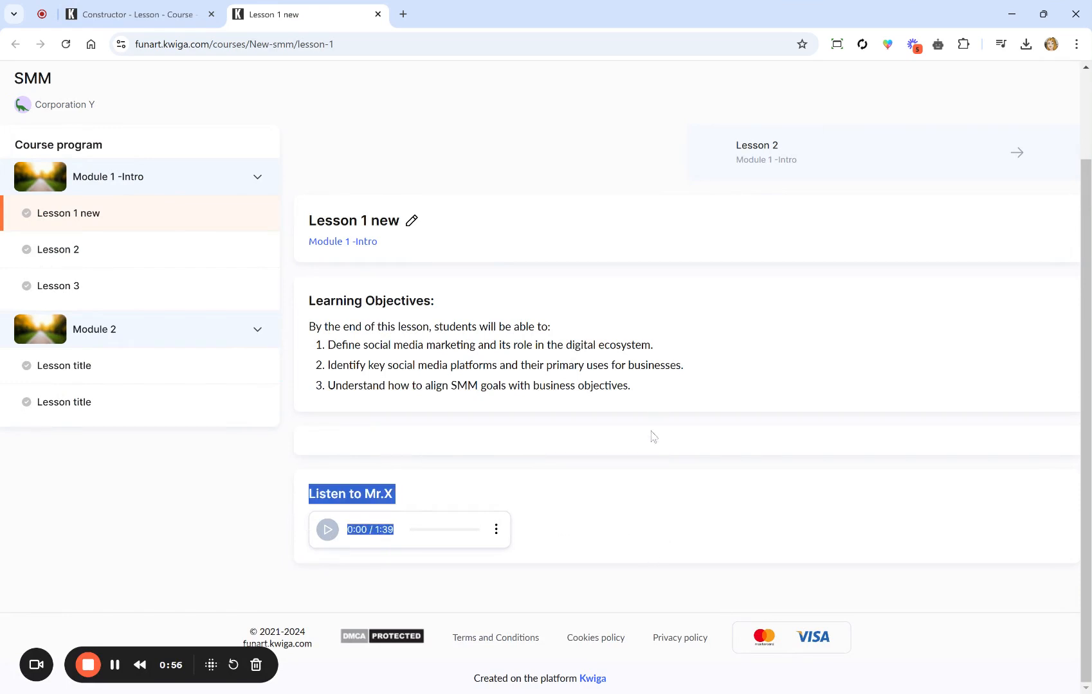
pyautogui.click(496, 529)
pyautogui.click(693, 509)
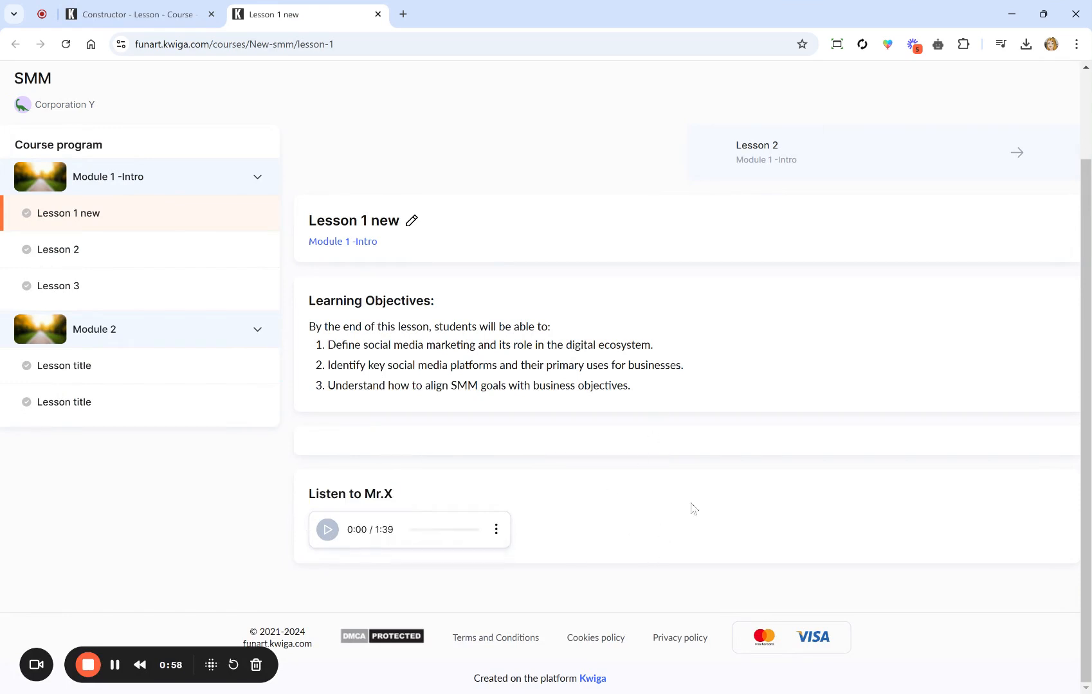
# Add a File block below the audio block, upload sample.pdf from the computer and turn on Document preview.
pyautogui.click(222, 10)
pyautogui.scroll(-6, 183, 414)
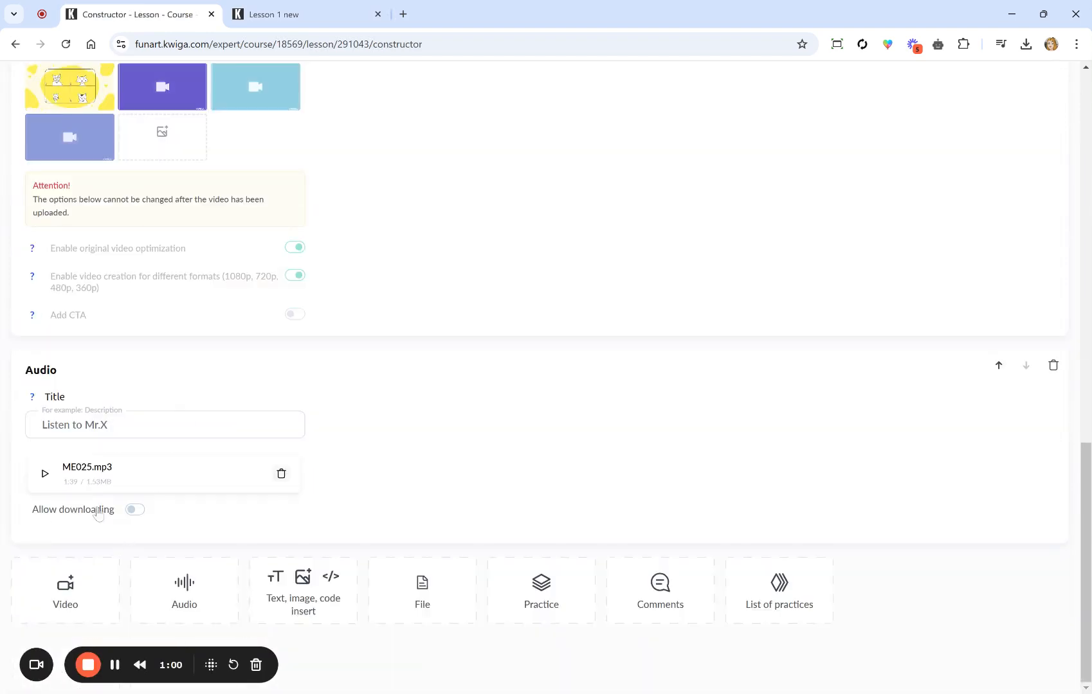
pyautogui.click(448, 602)
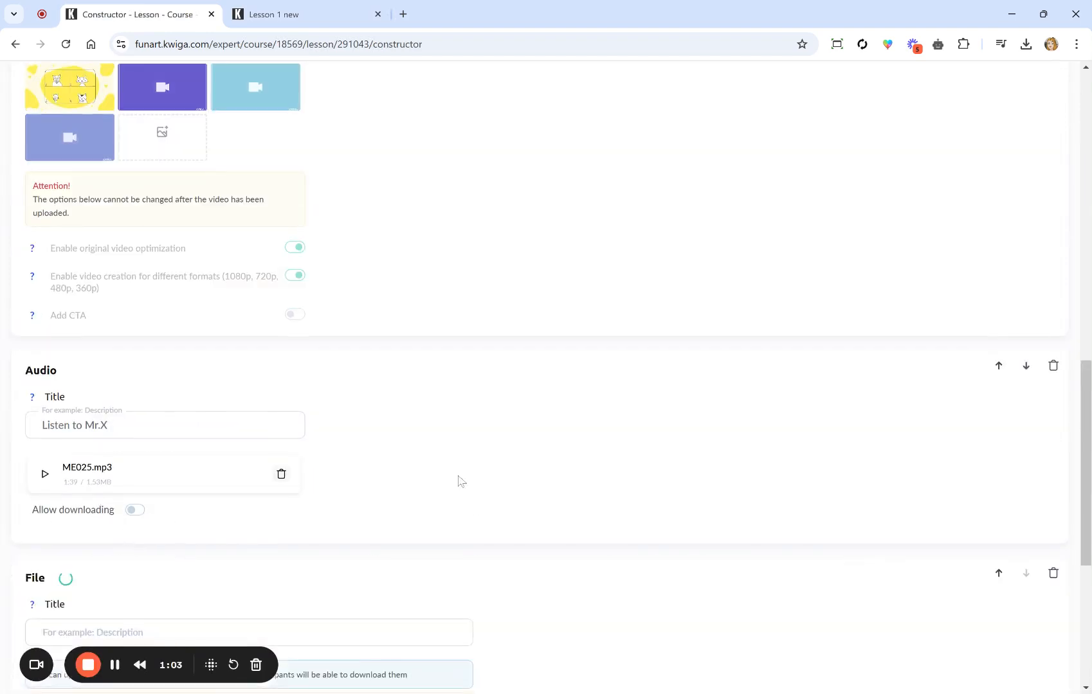
pyautogui.click(158, 584)
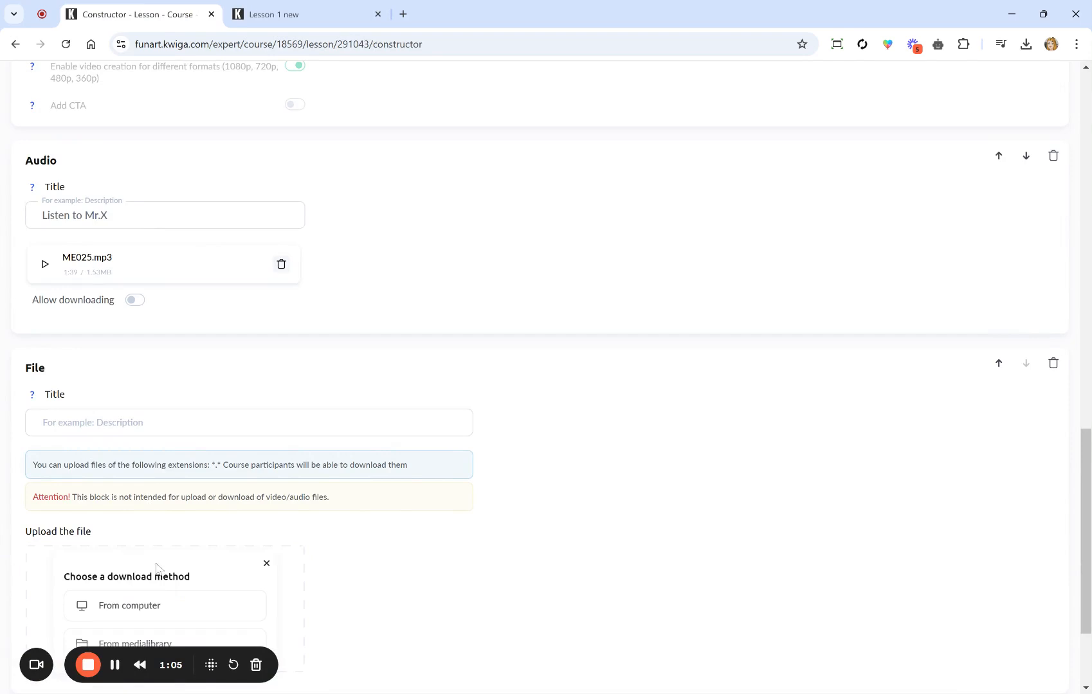
pyautogui.scroll(-3, 131, 495)
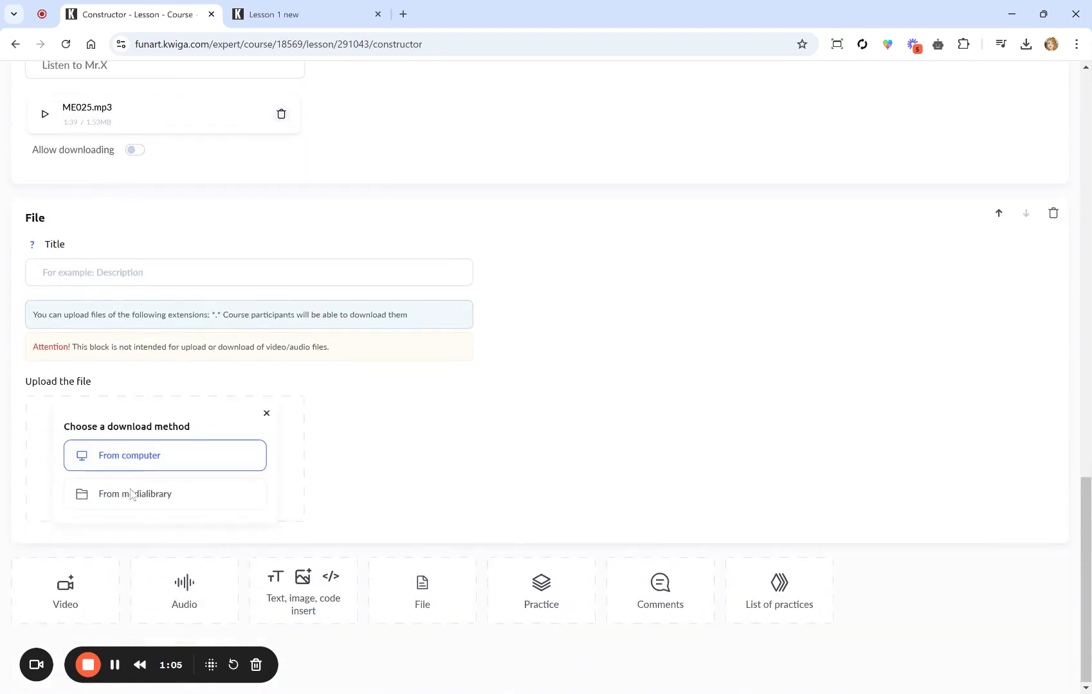
pyautogui.click(177, 462)
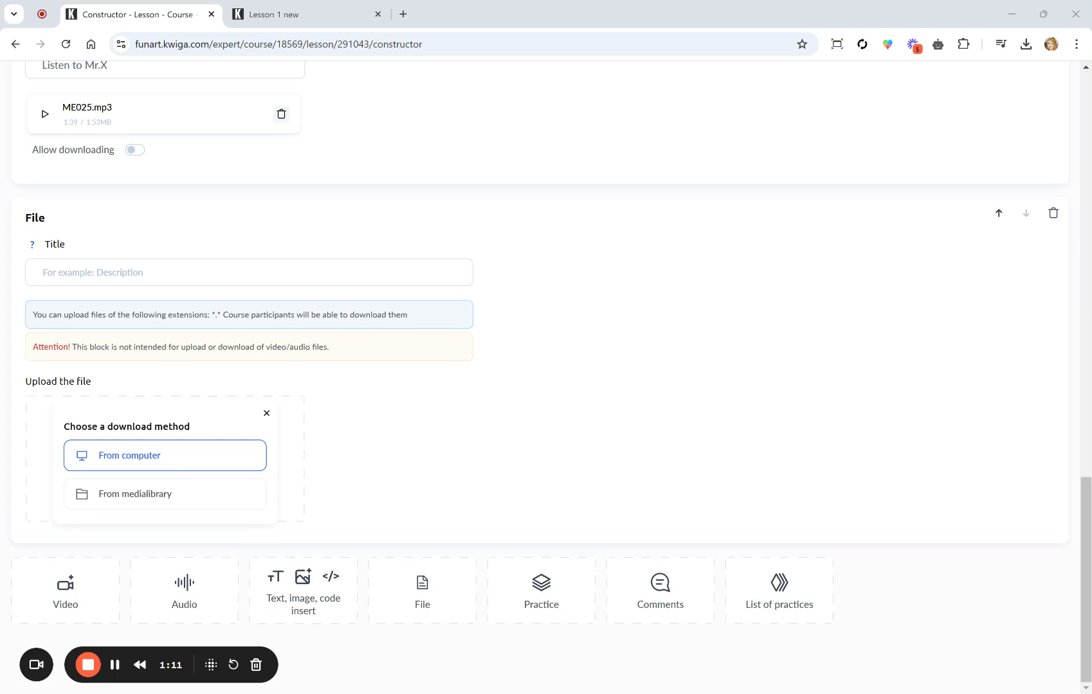
pyautogui.click(331, 433)
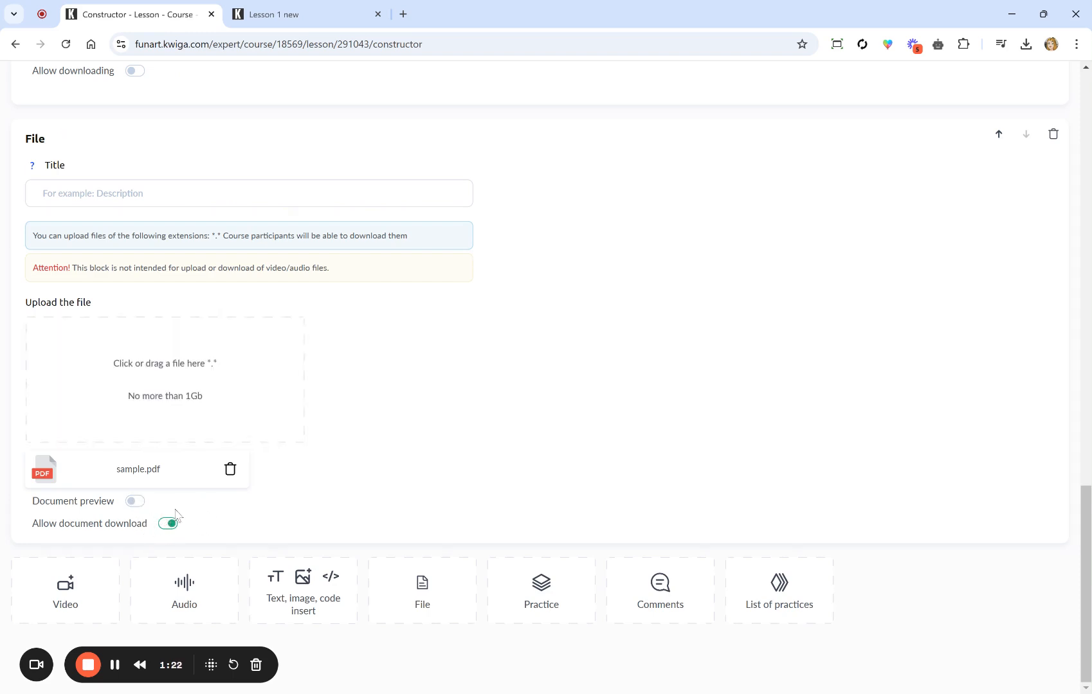
pyautogui.click(134, 501)
# Add a second section to the lesson and rename the first section "Materials".
pyautogui.scroll(10, 341, 277)
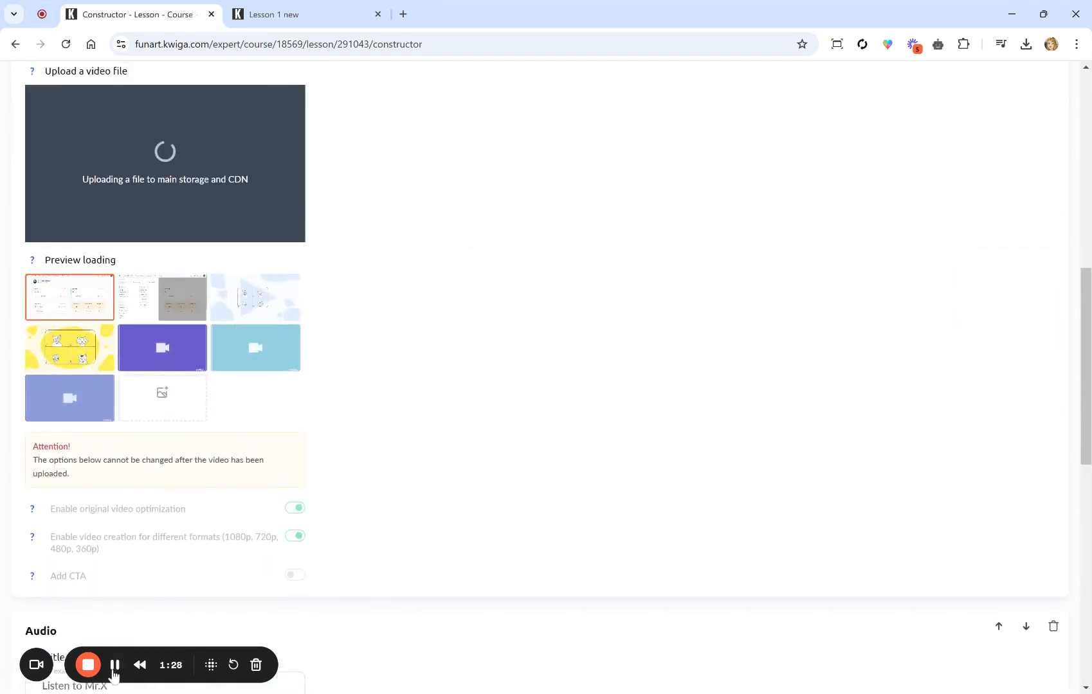
pyautogui.scroll(10, 561, 314)
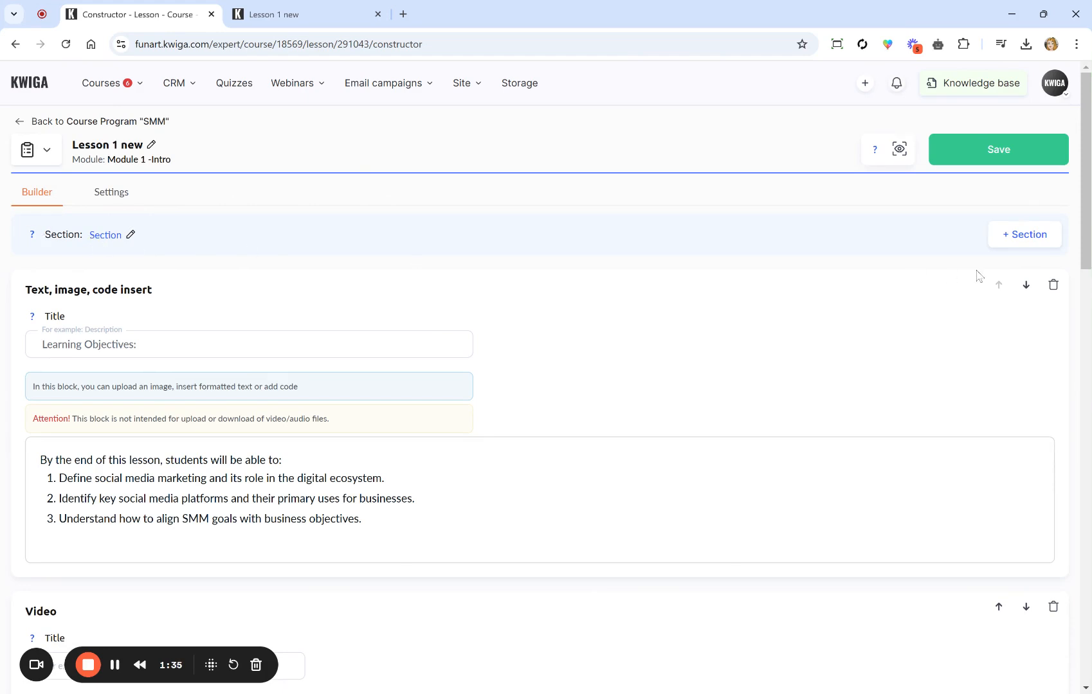
pyautogui.click(1039, 238)
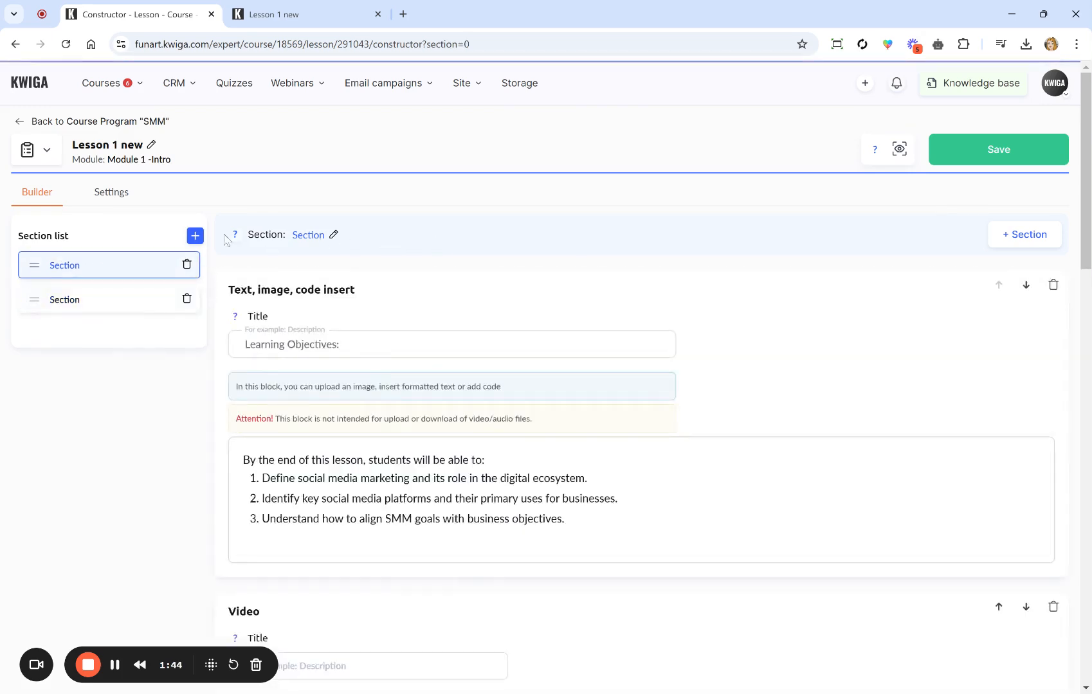
pyautogui.click(312, 235)
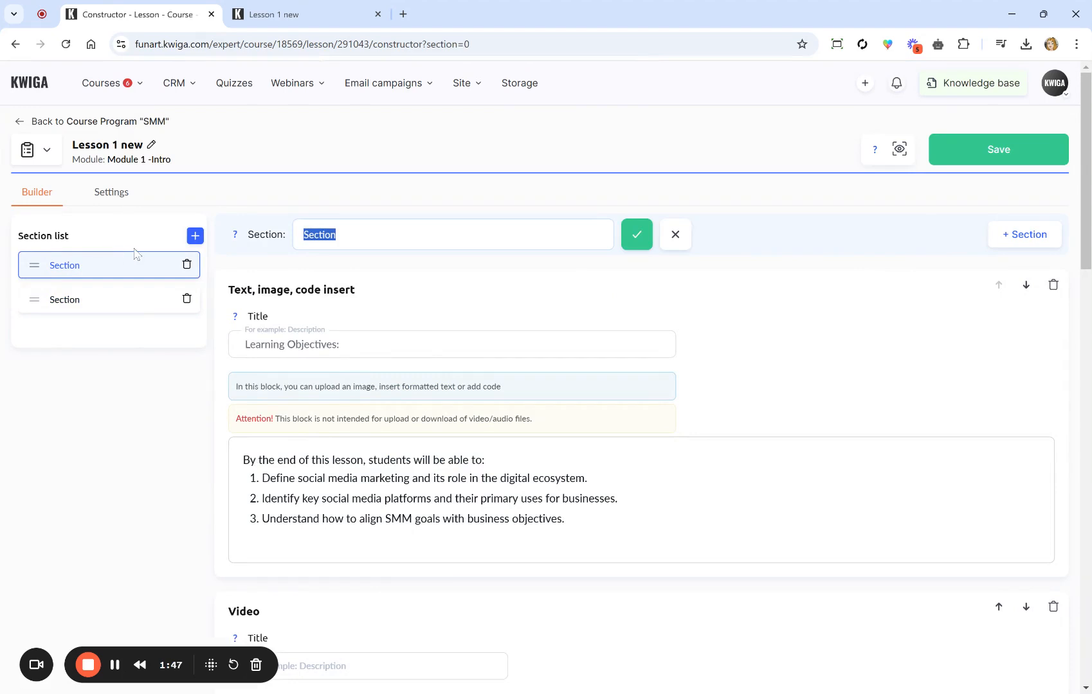
pyautogui.write('Materials')
pyautogui.click(635, 235)
# Rename the second section "Assignments" and add a third section to the lesson.
pyautogui.click(103, 305)
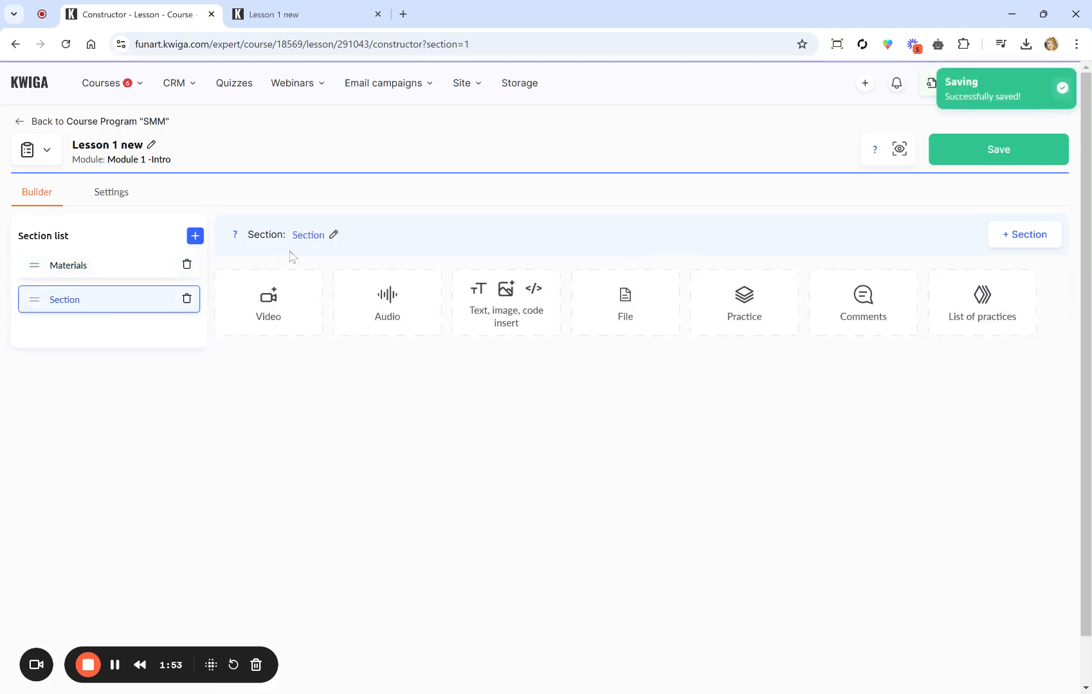
pyautogui.click(333, 235)
pyautogui.hotkey('ctrl', 'a')
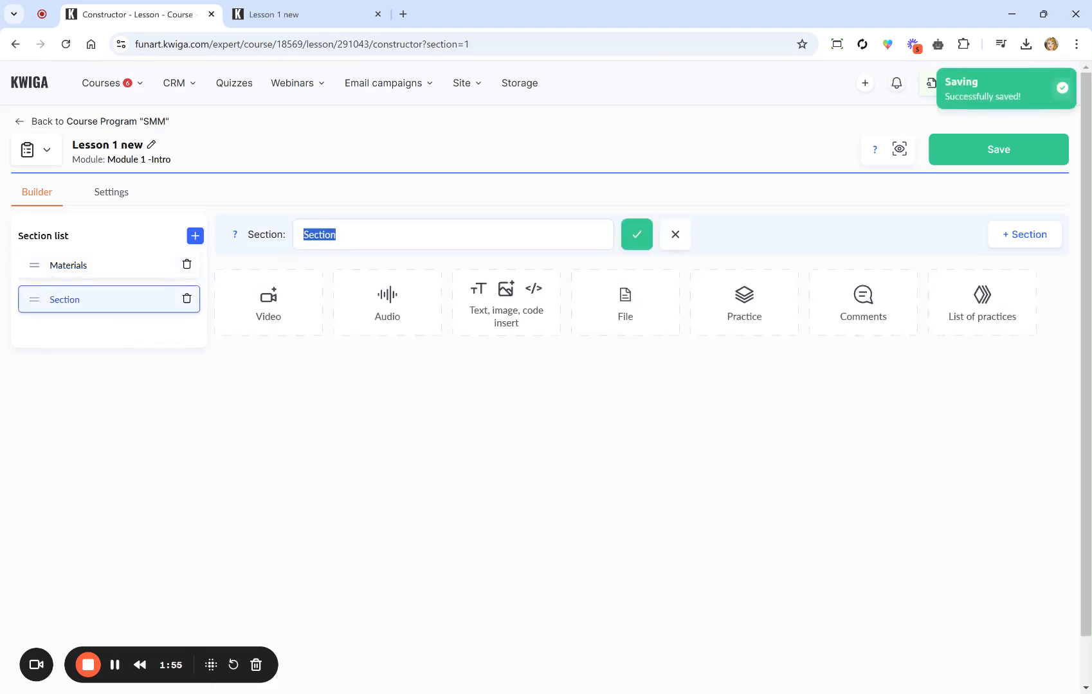
pyautogui.press('BackSpace')
pyautogui.write('Assignments')
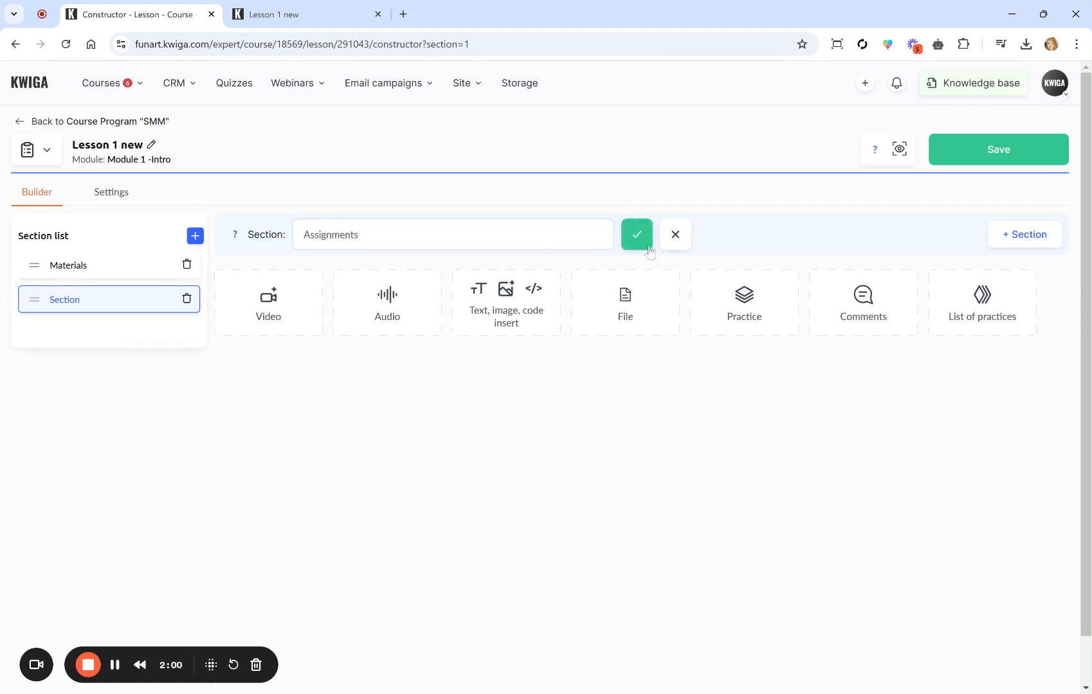
pyautogui.click(638, 236)
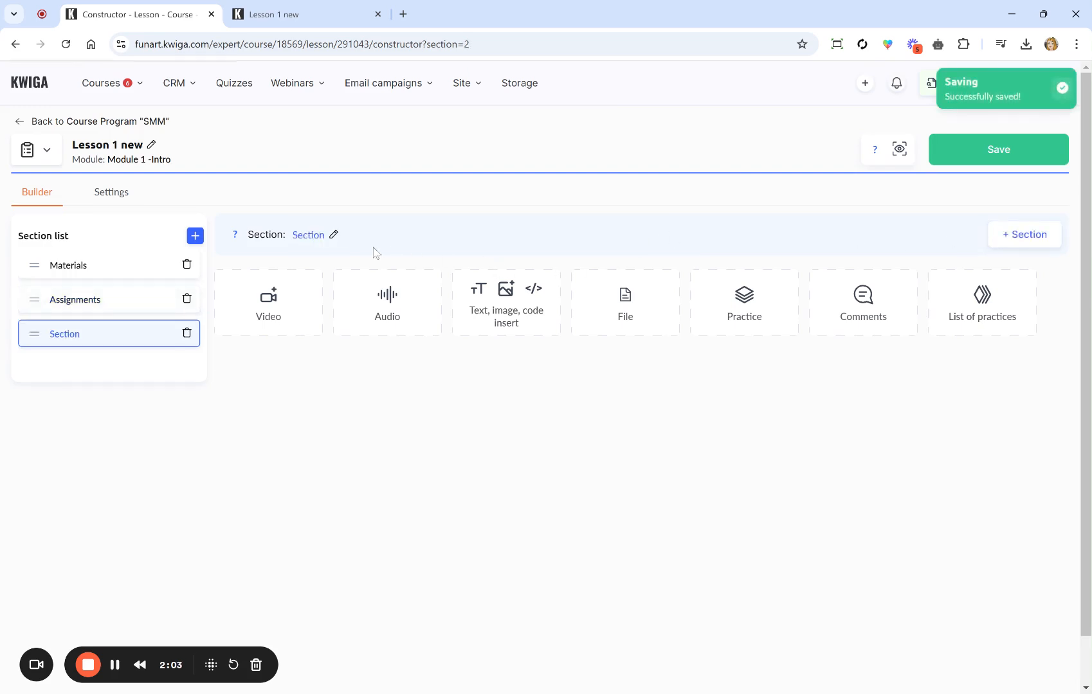
# Rename the third section "Discussion".
pyautogui.click(336, 235)
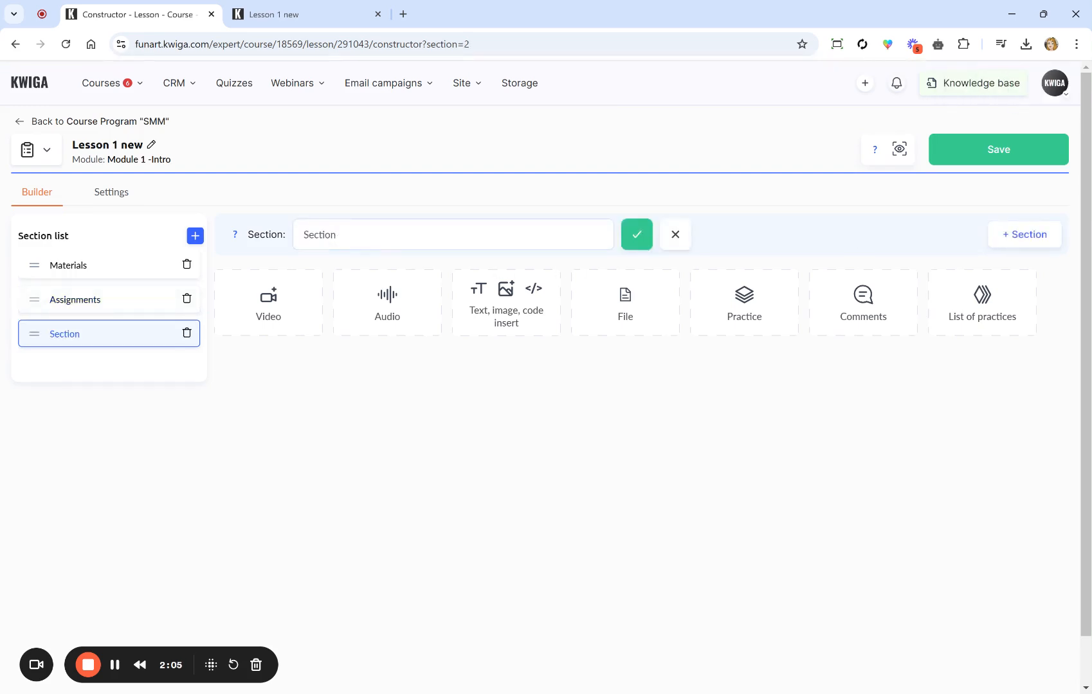
pyautogui.hotkey('ctrl', 'a')
pyautogui.write('Dis')
pyautogui.click(635, 235)
# Add a text block to the Assignments section reading "Review key points. Open the floor for questions and clarifications.".
pyautogui.click(101, 306)
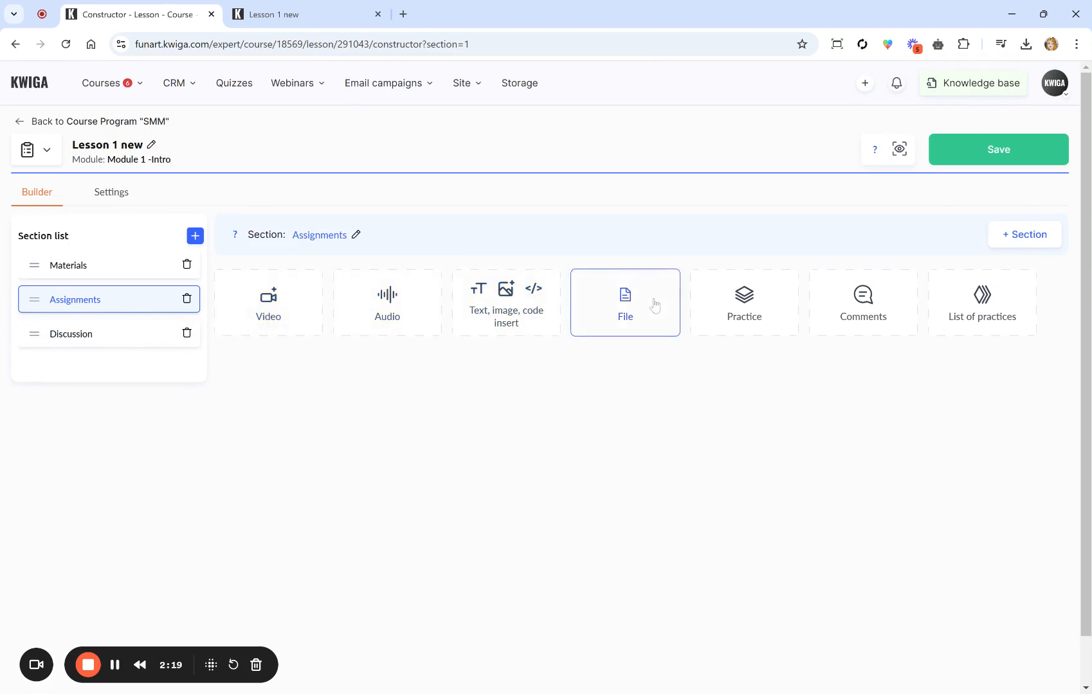
pyautogui.click(517, 330)
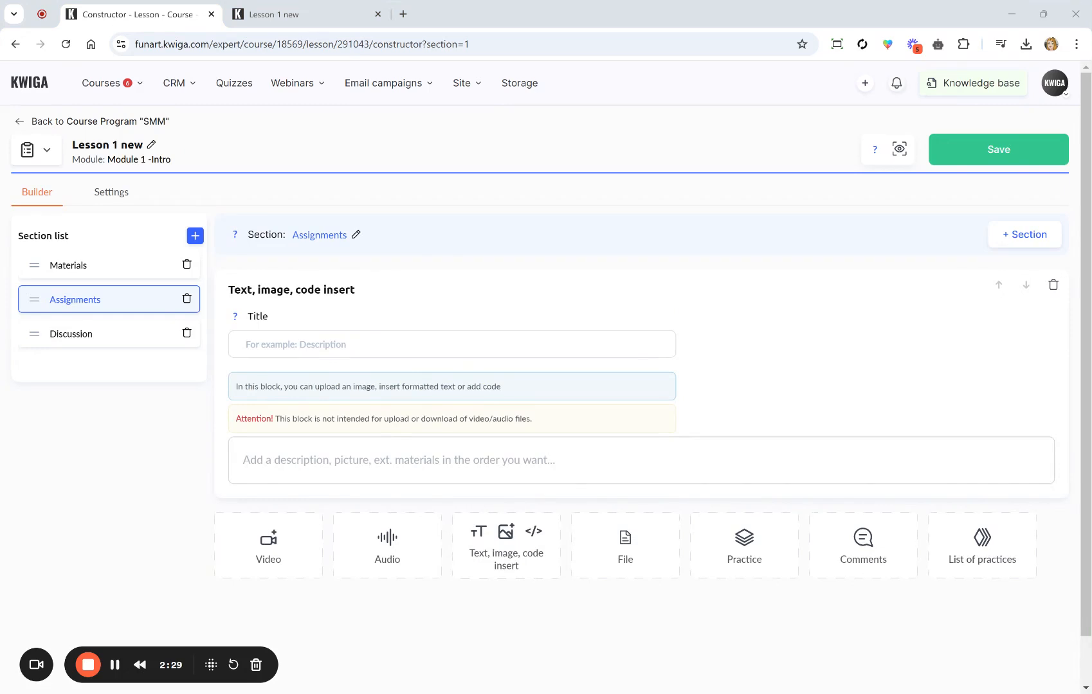
pyautogui.click(399, 460)
pyautogui.write('Review key points. Open the floor for questions and clarifications.')
# Review the contents of the Discussion and Materials sections.
pyautogui.click(75, 334)
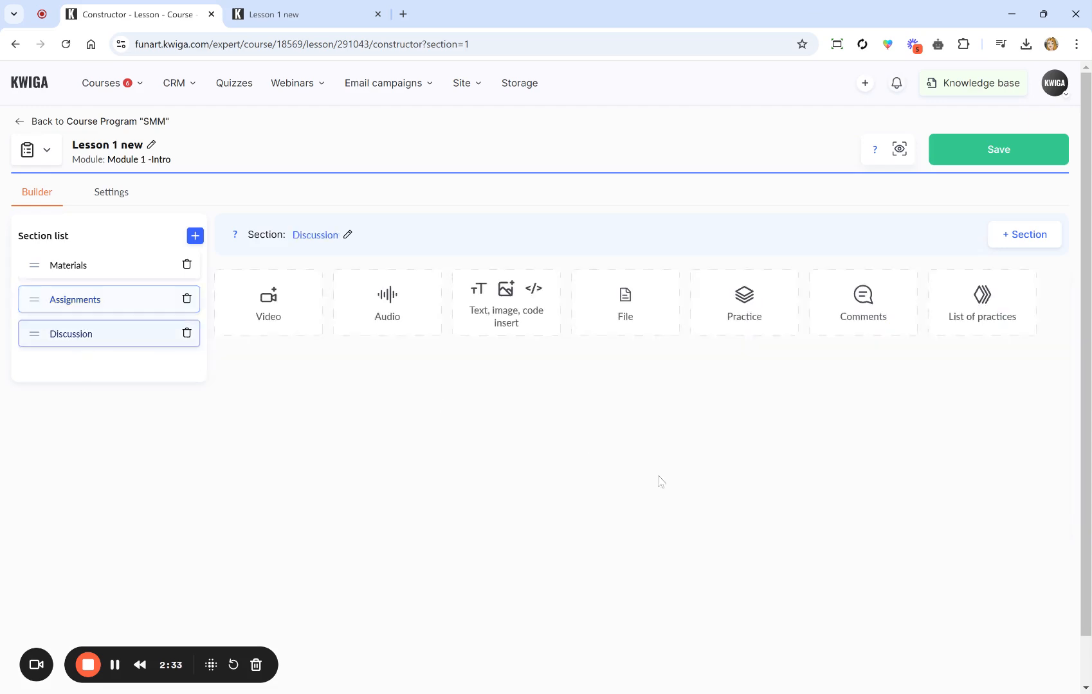
pyautogui.scroll(-1, 809, 334)
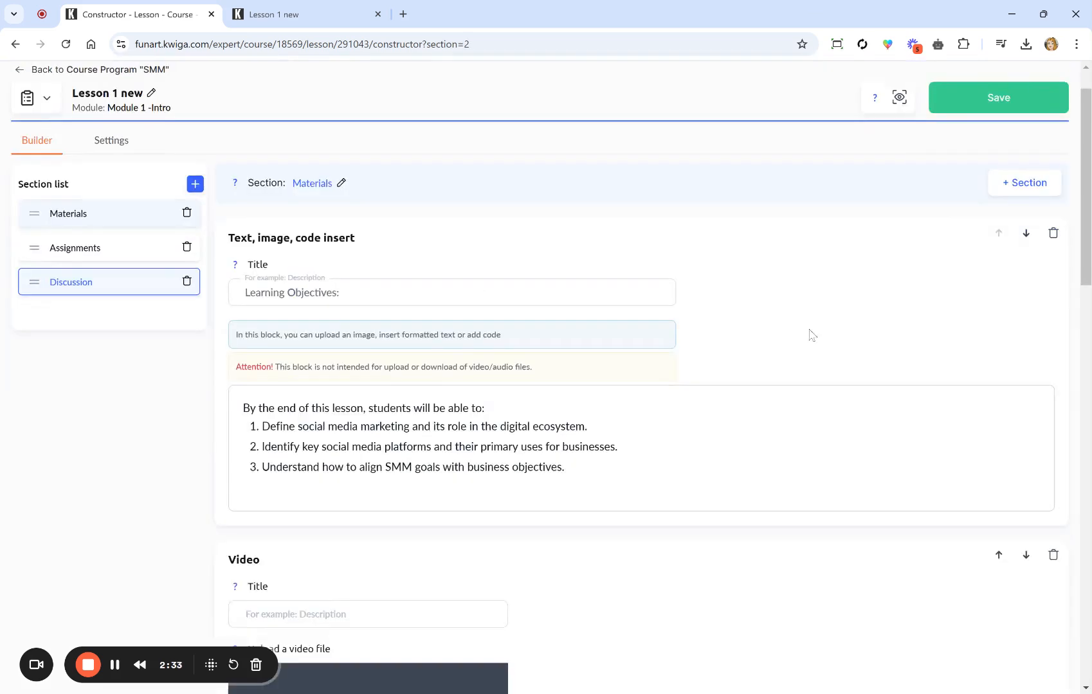
pyautogui.scroll(-4, 777, 334)
pyautogui.scroll(5, 775, 334)
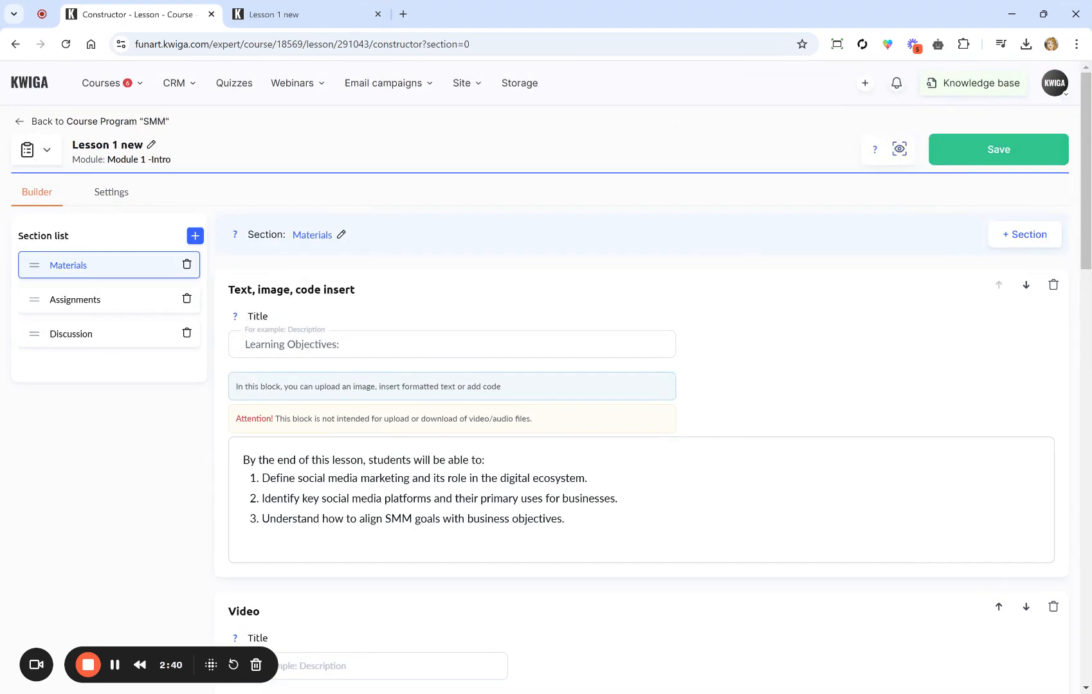
pyautogui.click(107, 666)
# Enable the lesson preview in the lesson settings and upload the lake and forest image from the computer.
pyautogui.click(112, 195)
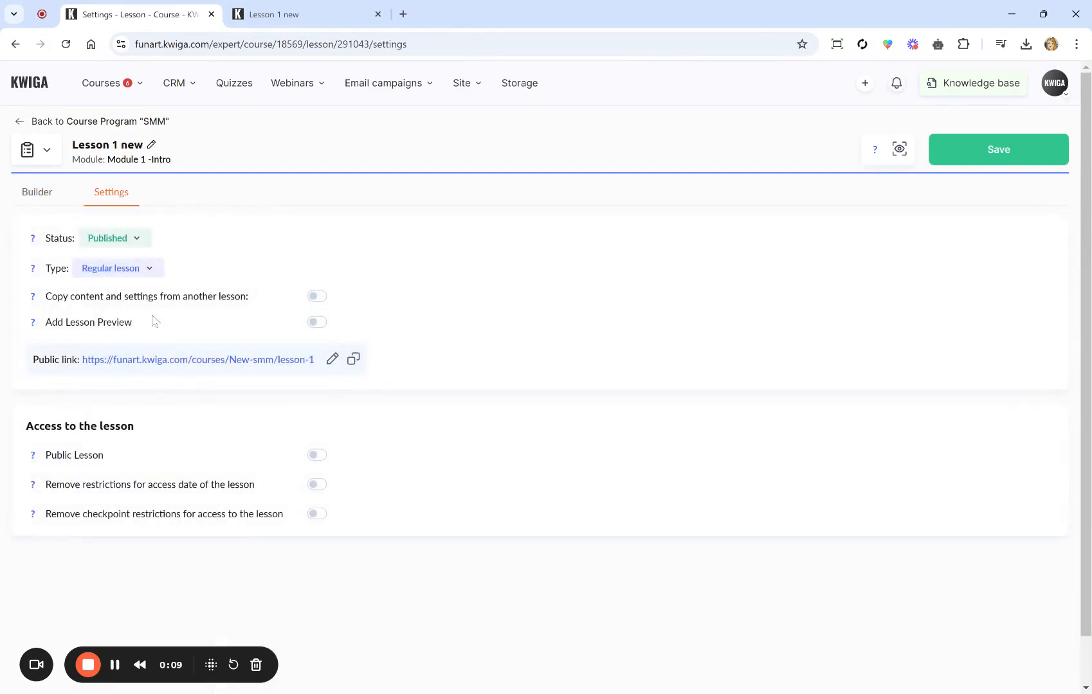
pyautogui.click(318, 323)
pyautogui.click(96, 384)
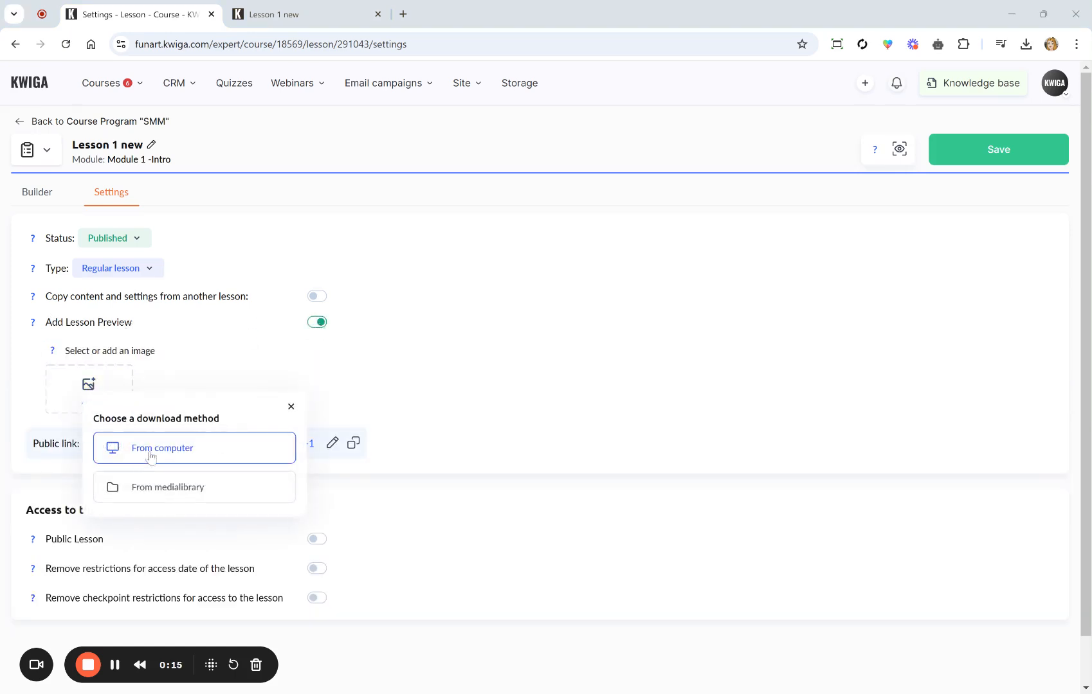
pyautogui.doubleClick(321, 202)
pyautogui.click(701, 540)
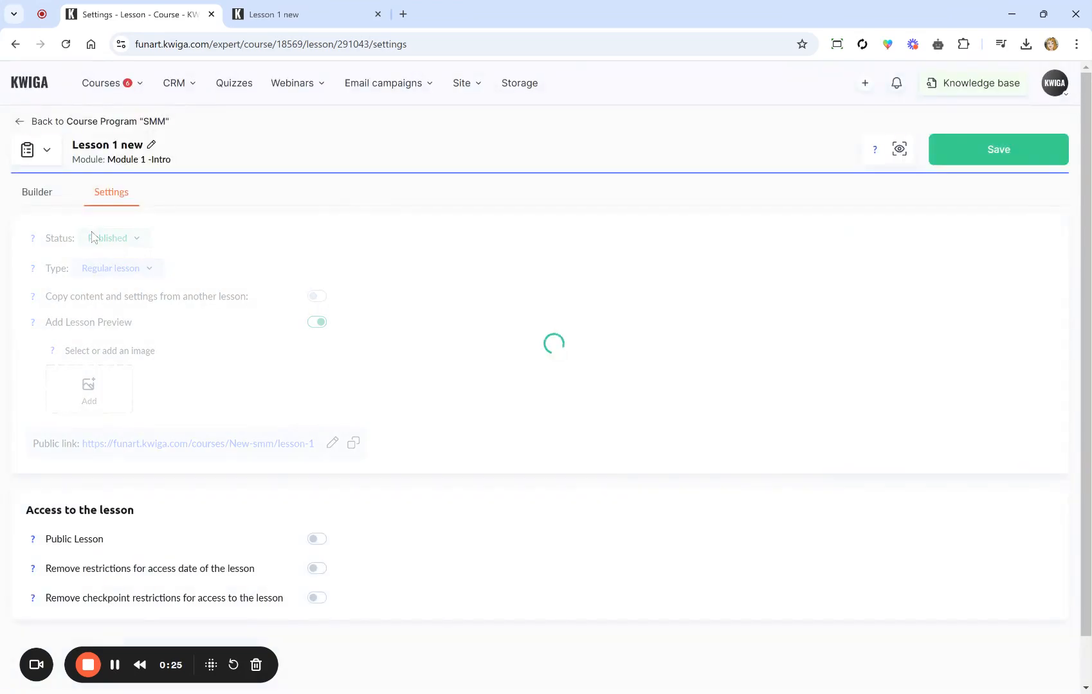
# Switch the lesson's status to Draft and return it to Published.
pyautogui.click(93, 239)
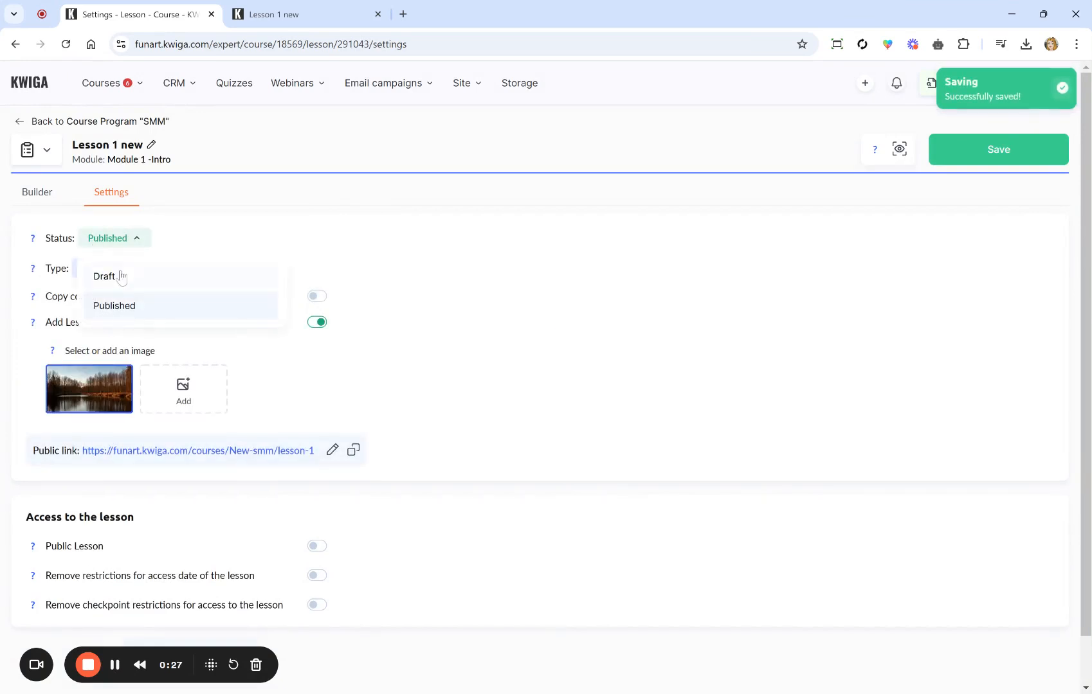
pyautogui.click(121, 277)
pyautogui.click(103, 239)
pyautogui.click(114, 304)
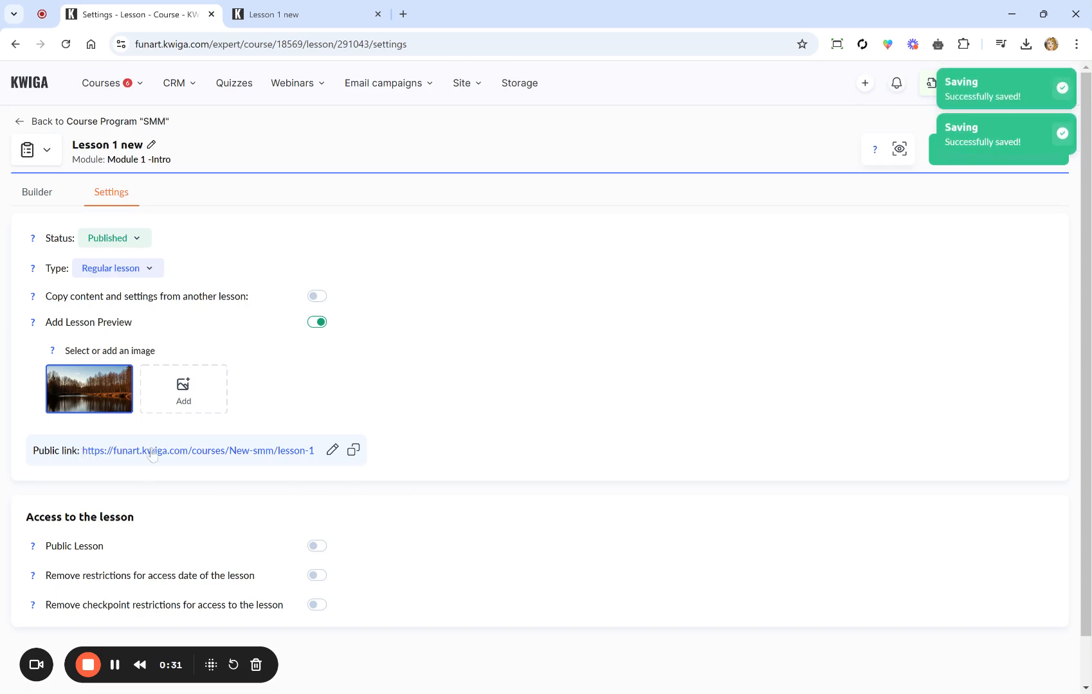
# Copy the lesson's public link and return to the lesson builder.
pyautogui.moveTo(321, 453); pyautogui.dragTo(90, 451)
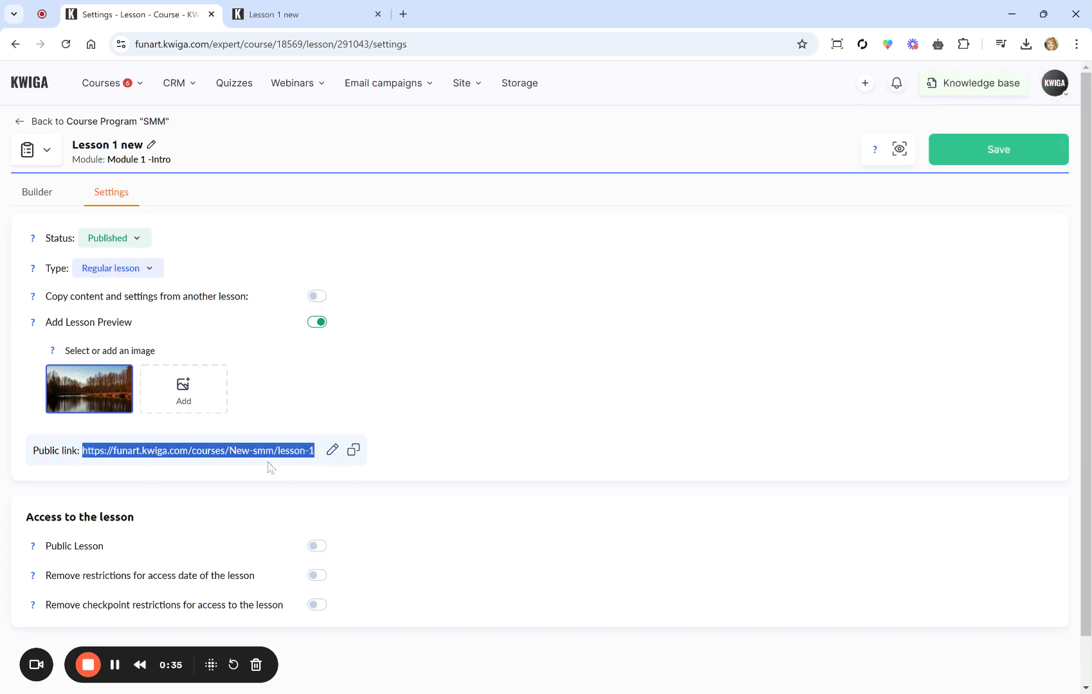
pyautogui.click(351, 456)
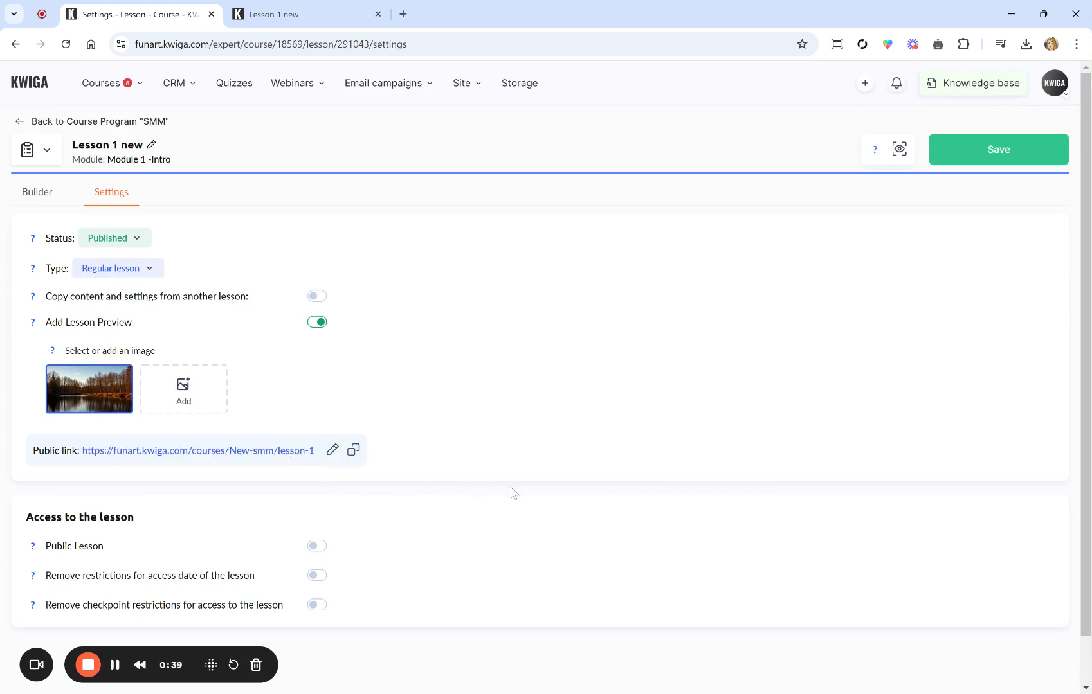
pyautogui.scroll(-1, 513, 493)
pyautogui.scroll(1, 112, 458)
pyautogui.click(59, 201)
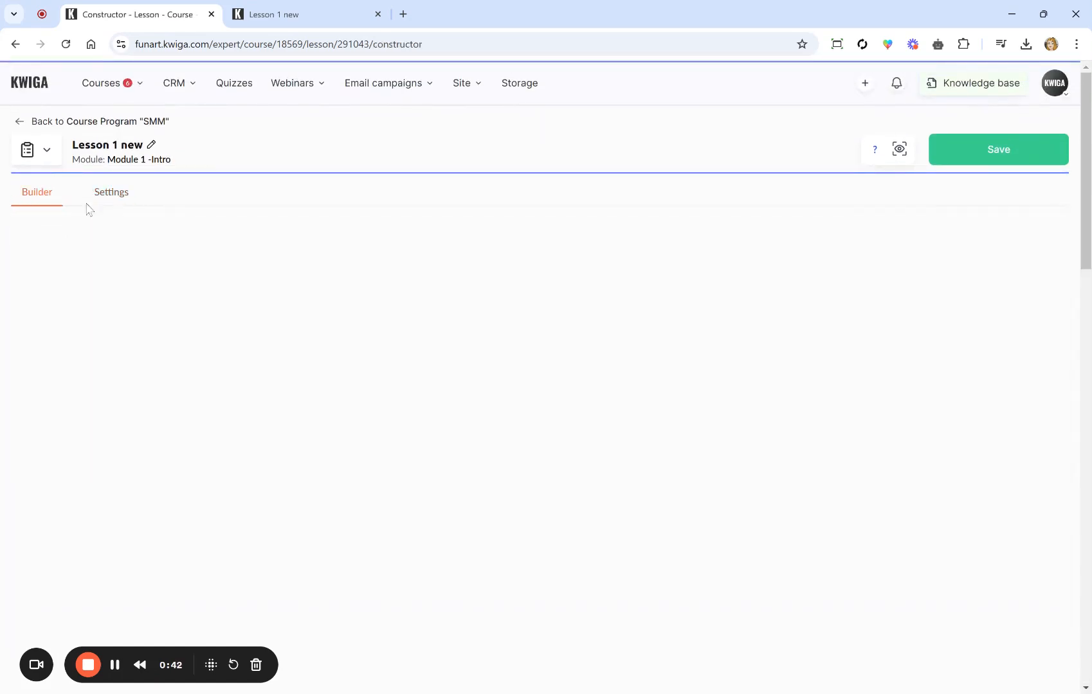
# Open the student preview of the lesson and look through its Materials section down to the PDF.
pyautogui.scroll(-10, 157, 642)
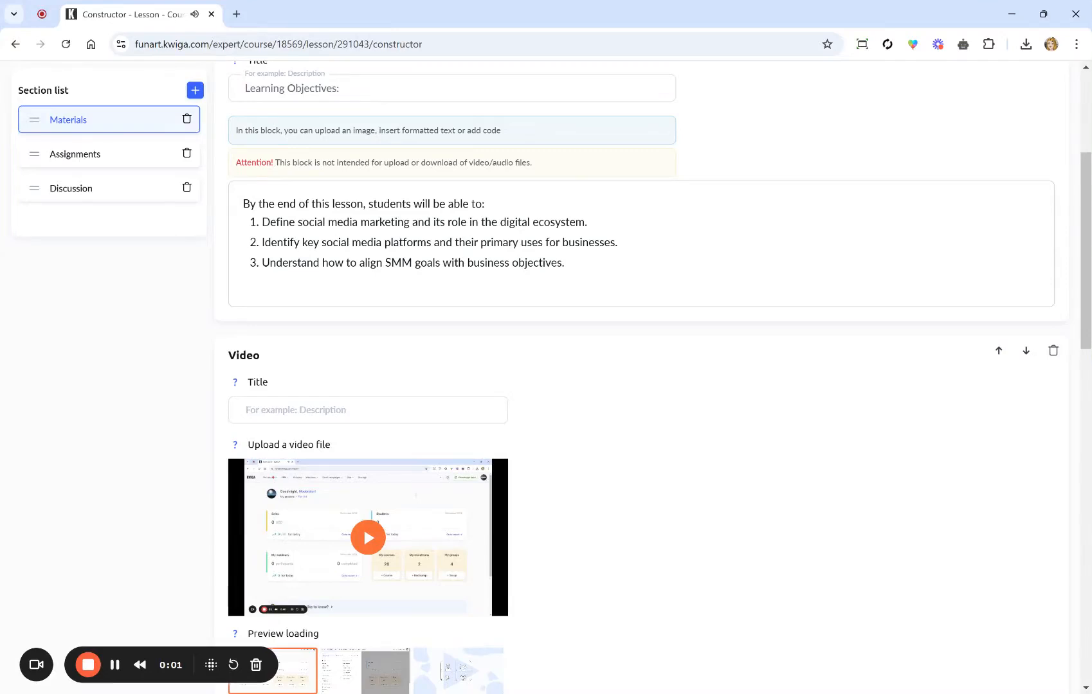
pyautogui.scroll(-2, 366, 545)
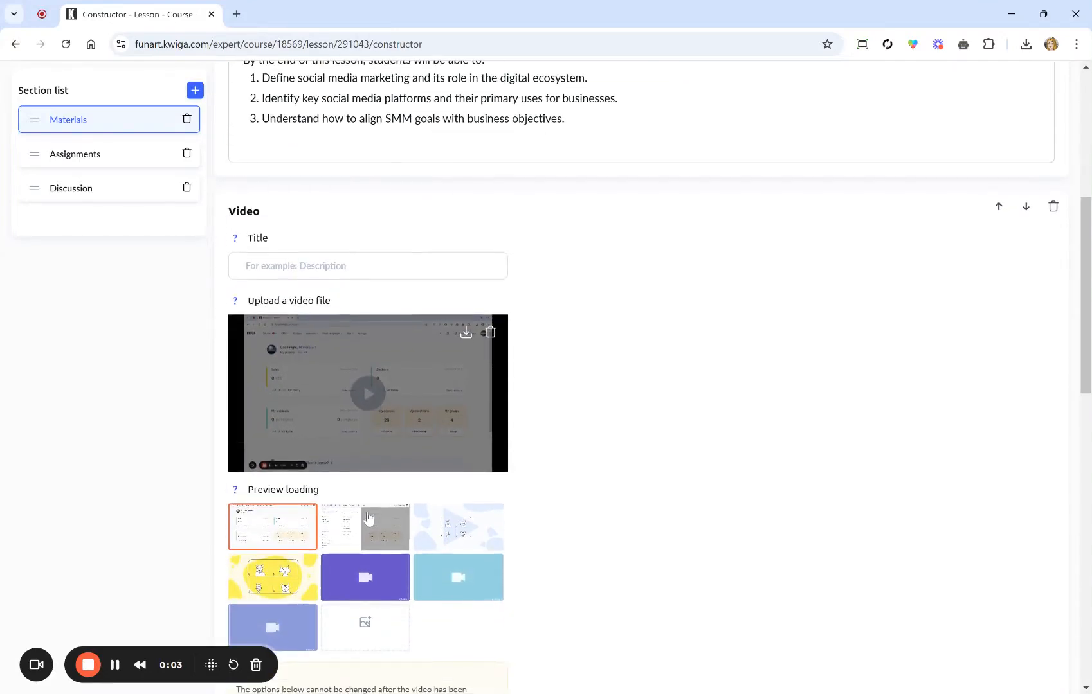
pyautogui.scroll(6, 709, 327)
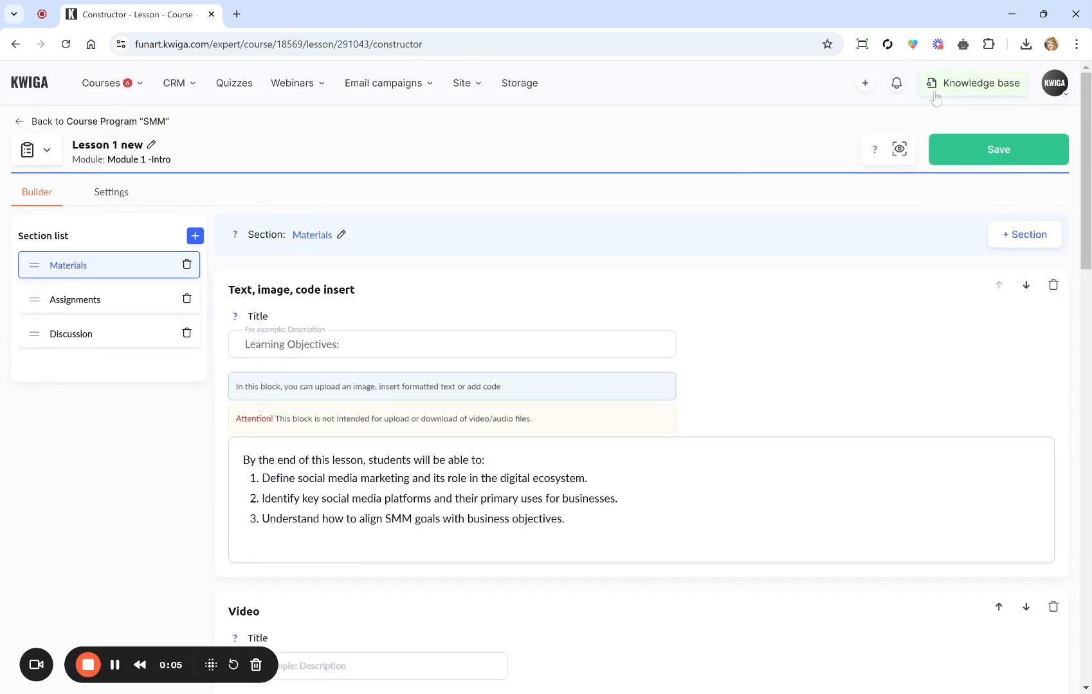
pyautogui.click(899, 150)
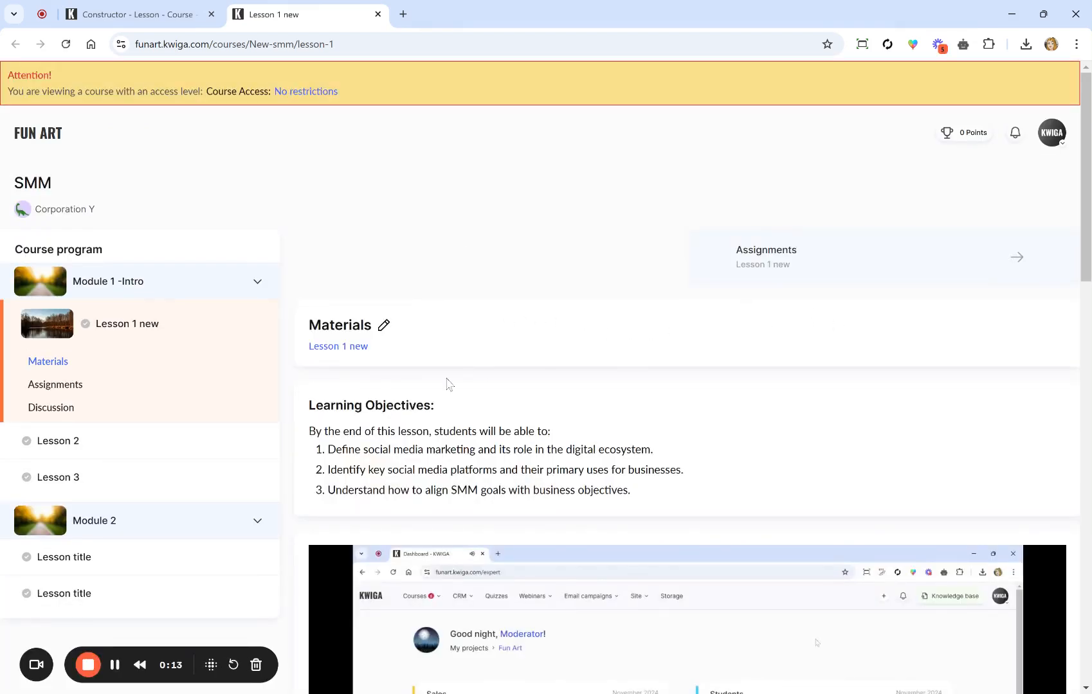
pyautogui.scroll(-9, 448, 384)
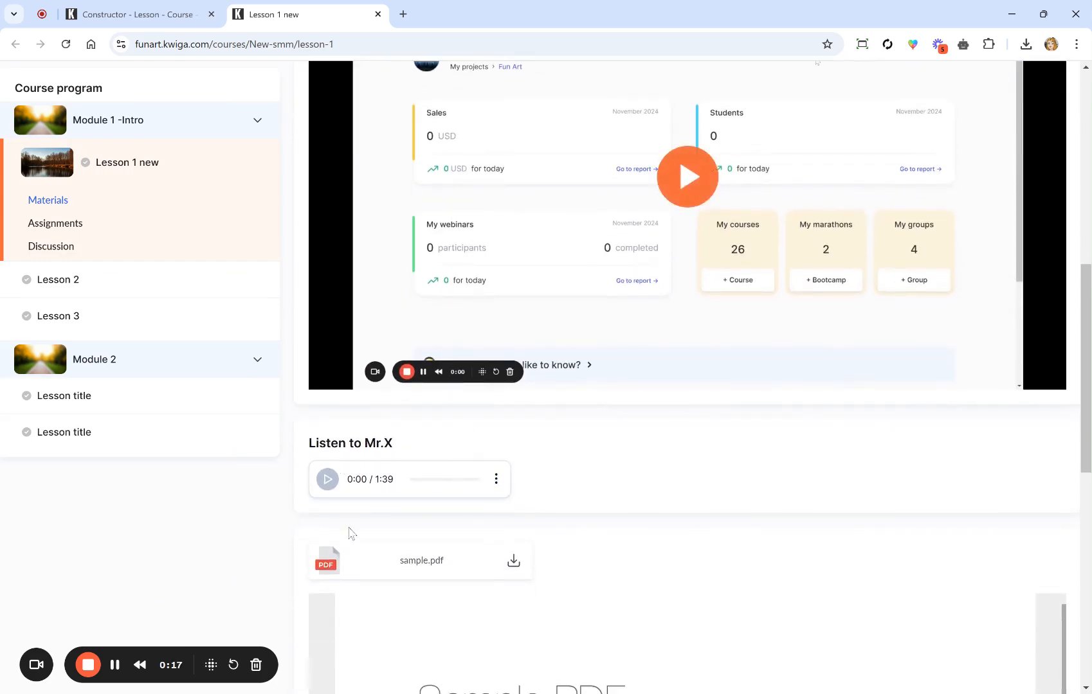
pyautogui.scroll(-4, 351, 533)
pyautogui.scroll(-10, 483, 487)
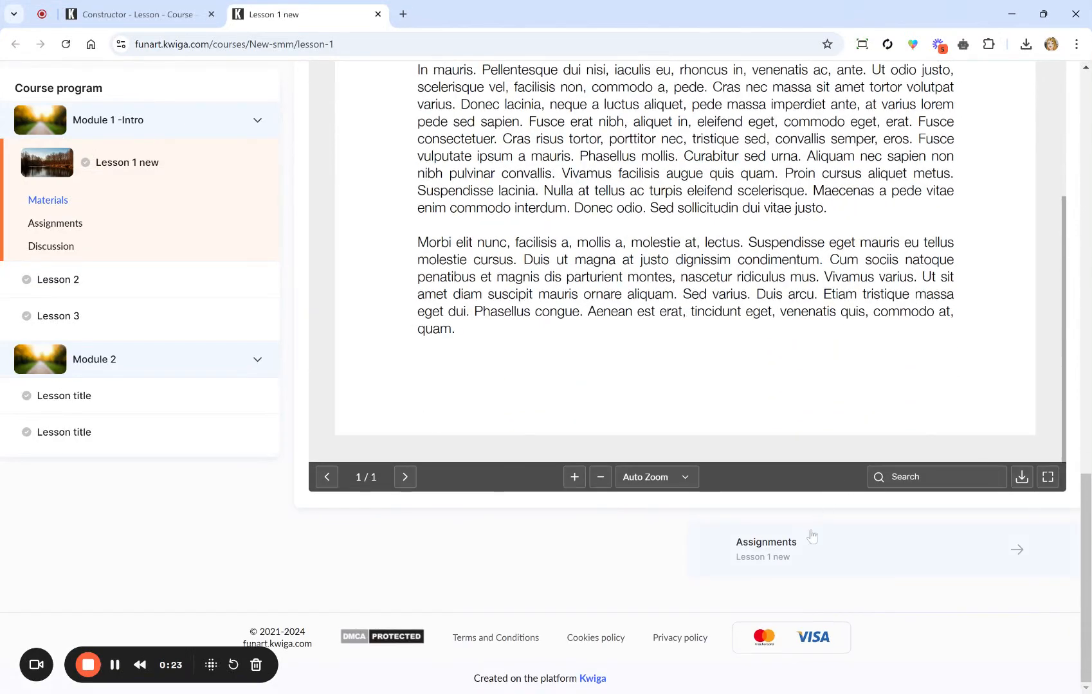
pyautogui.scroll(5, 325, 410)
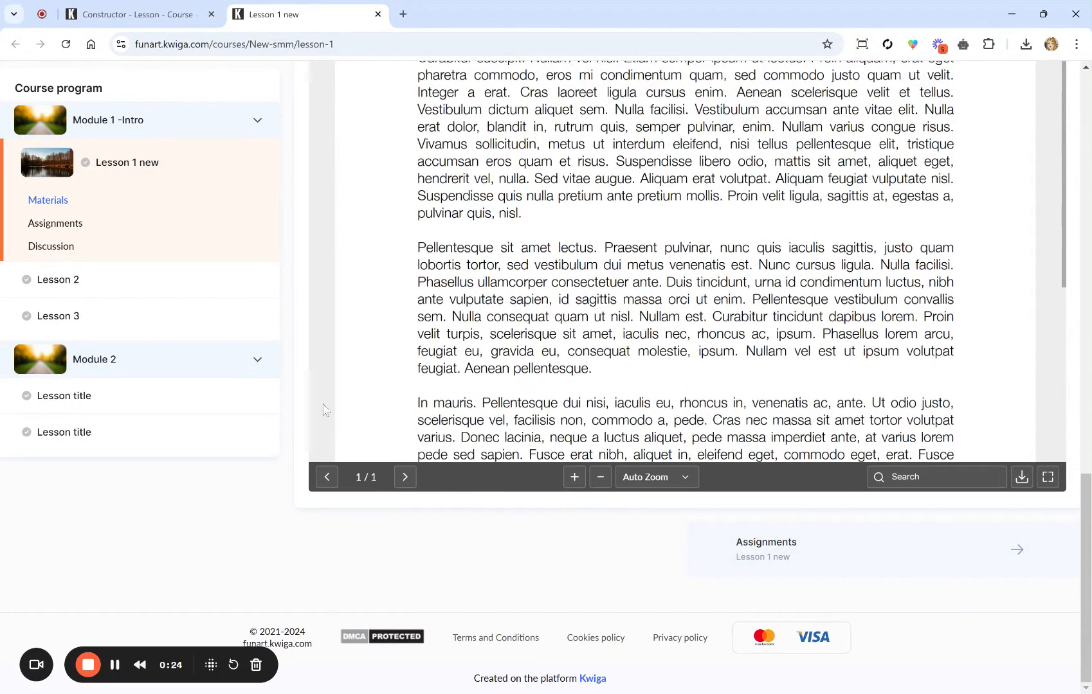
# View the Assignments and Discussion sections in the lesson preview and close the preview.
pyautogui.click(55, 226)
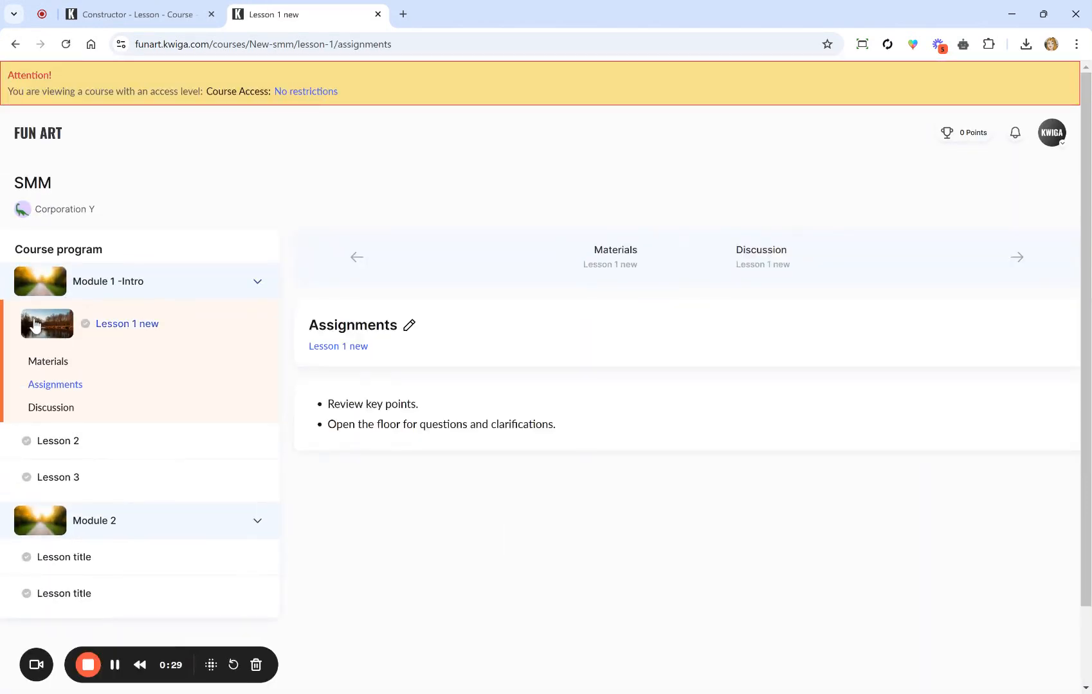
pyautogui.click(42, 407)
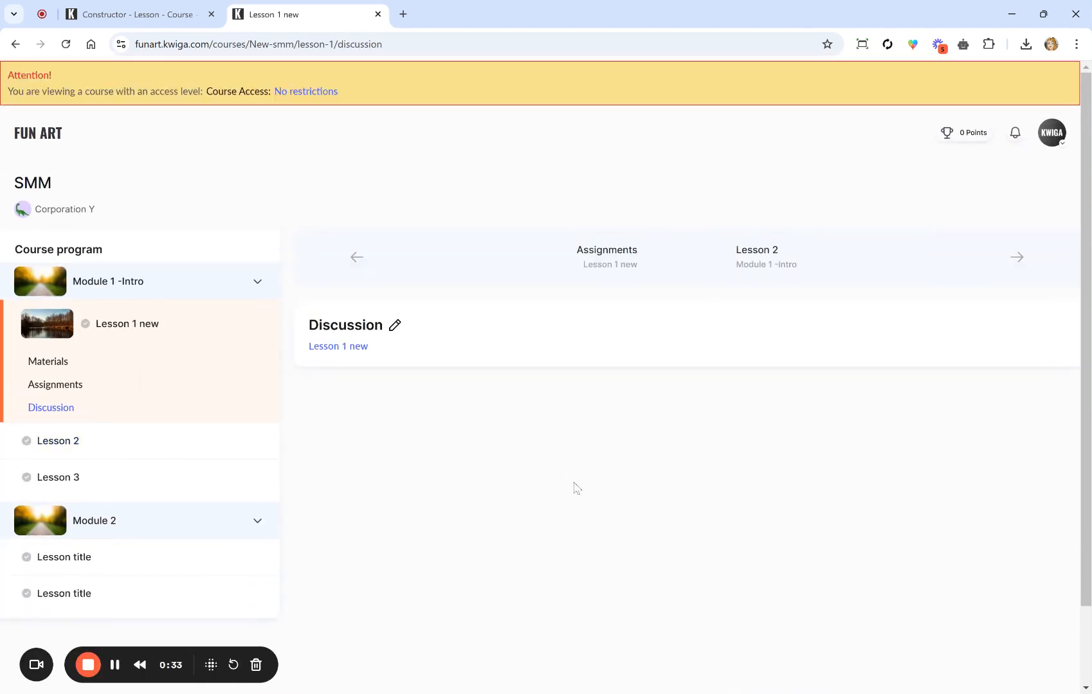
pyautogui.hotkey('ctrl', 'w')
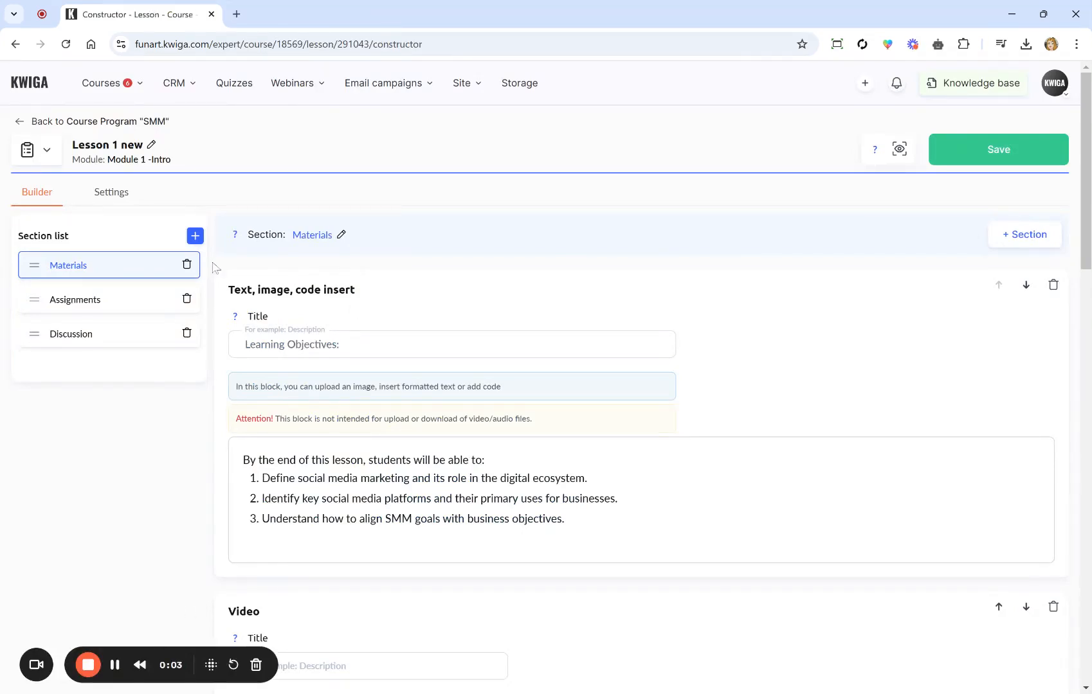
# Return to the SMM course program and open the dates and delays for opening lessons.
pyautogui.click(17, 122)
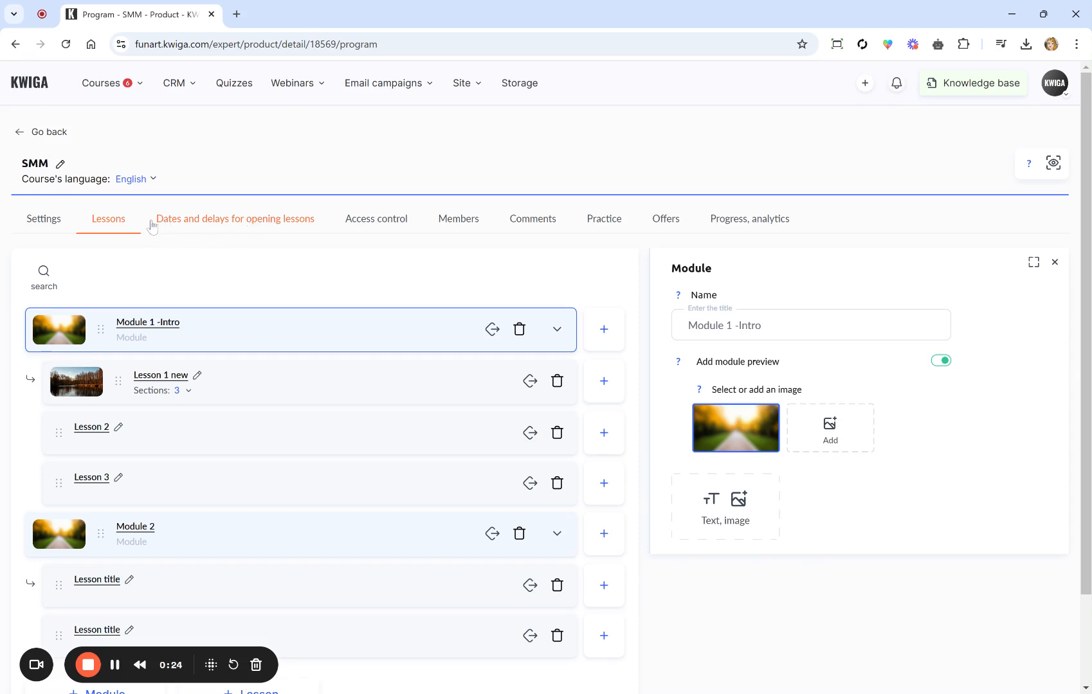
pyautogui.click(247, 224)
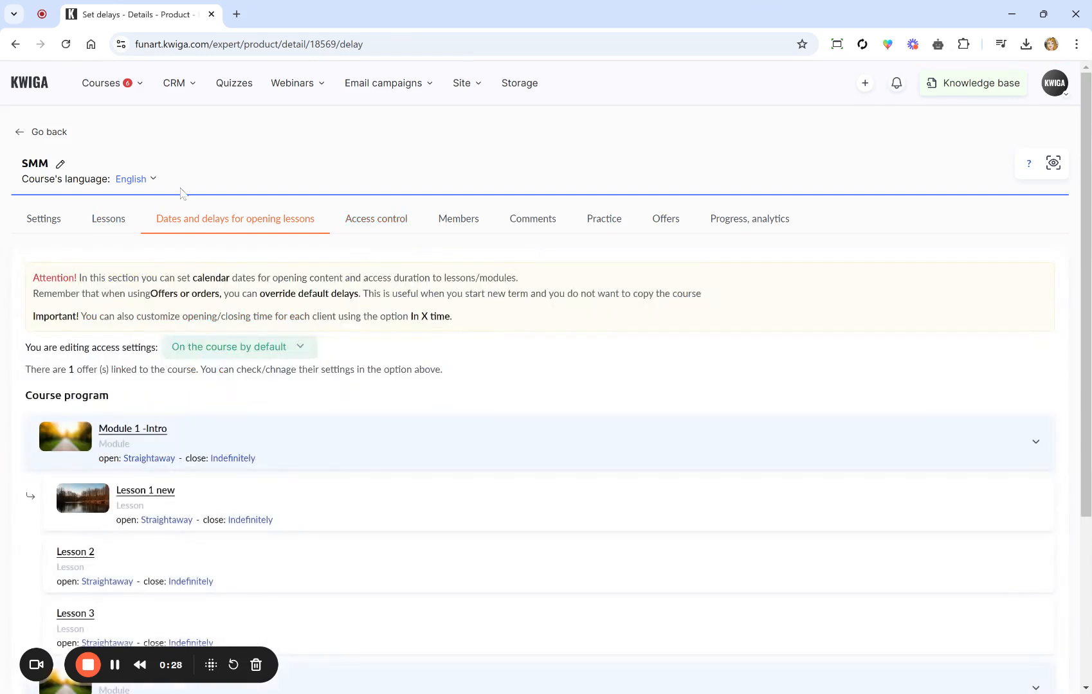
# Set Module 1 -Intro to open 1 day after gaining access, and delete that delay again.
pyautogui.scroll(-2, 290, 402)
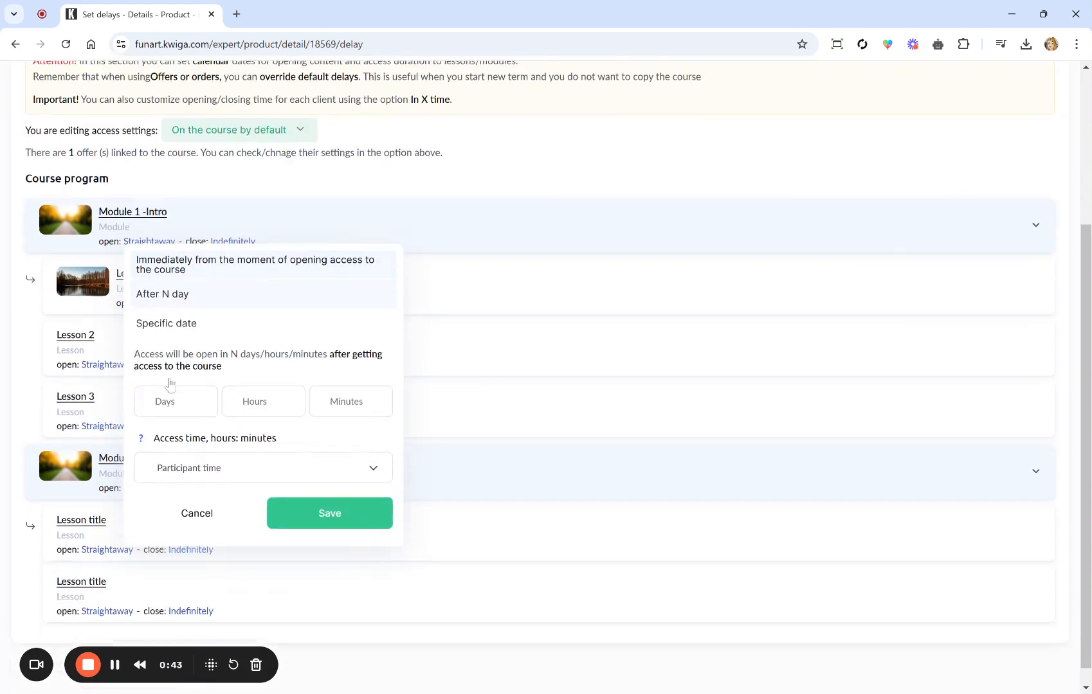
pyautogui.scroll(-1, 170, 385)
pyautogui.click(160, 380)
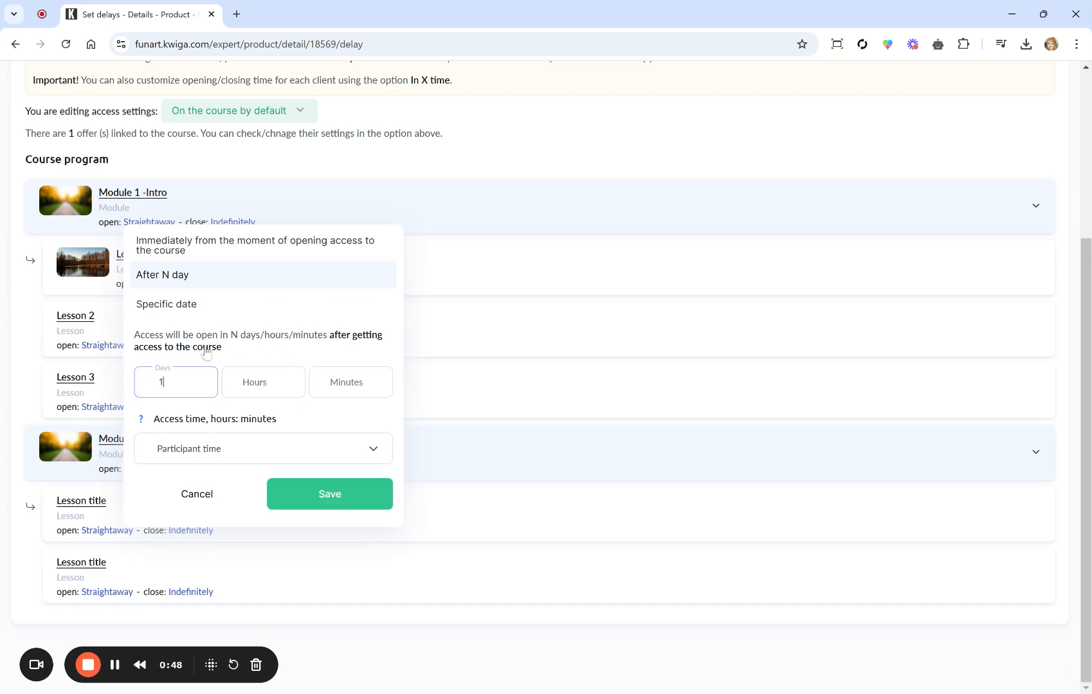
pyautogui.click(293, 497)
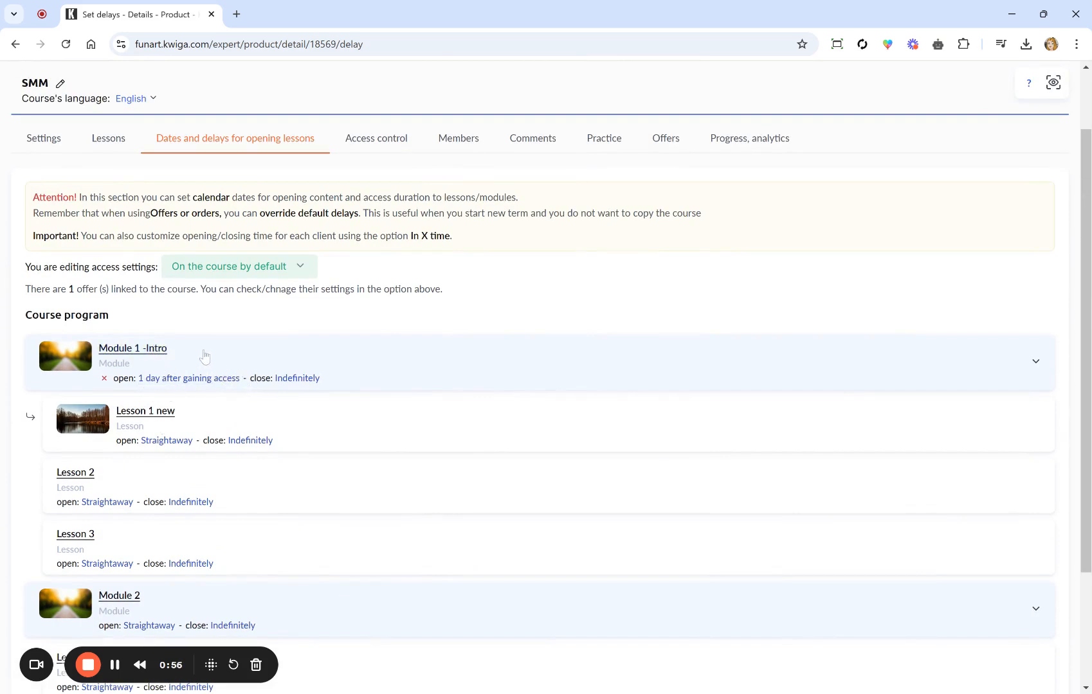
pyautogui.click(104, 378)
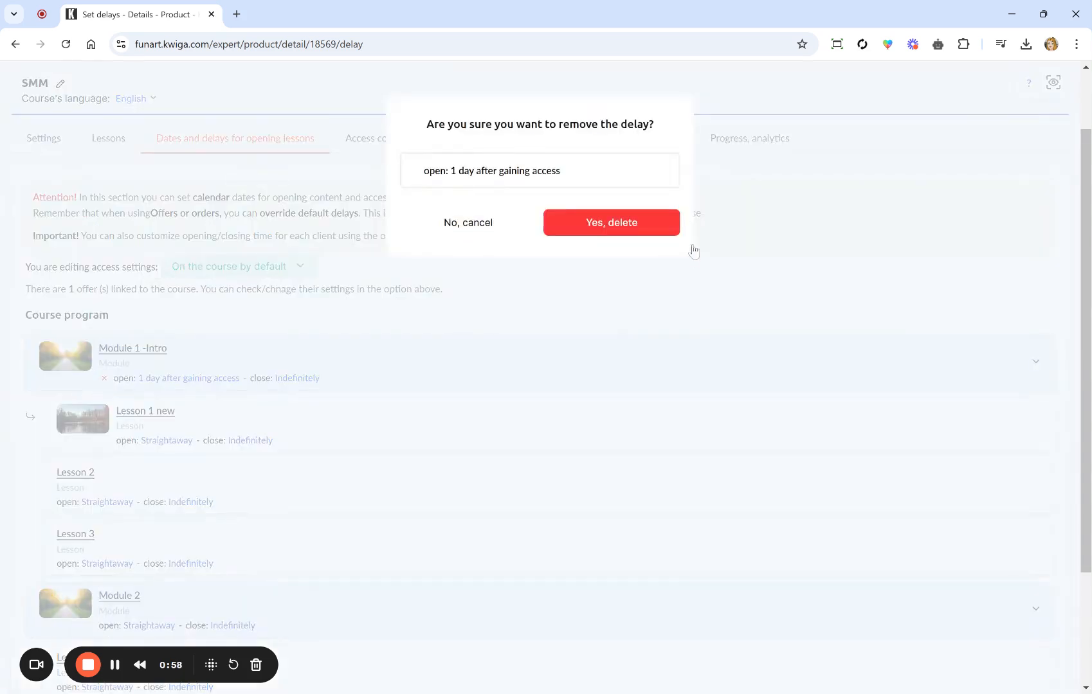
pyautogui.click(617, 237)
# Set Lesson 2 to open 2 days after gaining access to the course.
pyautogui.scroll(-1, 153, 356)
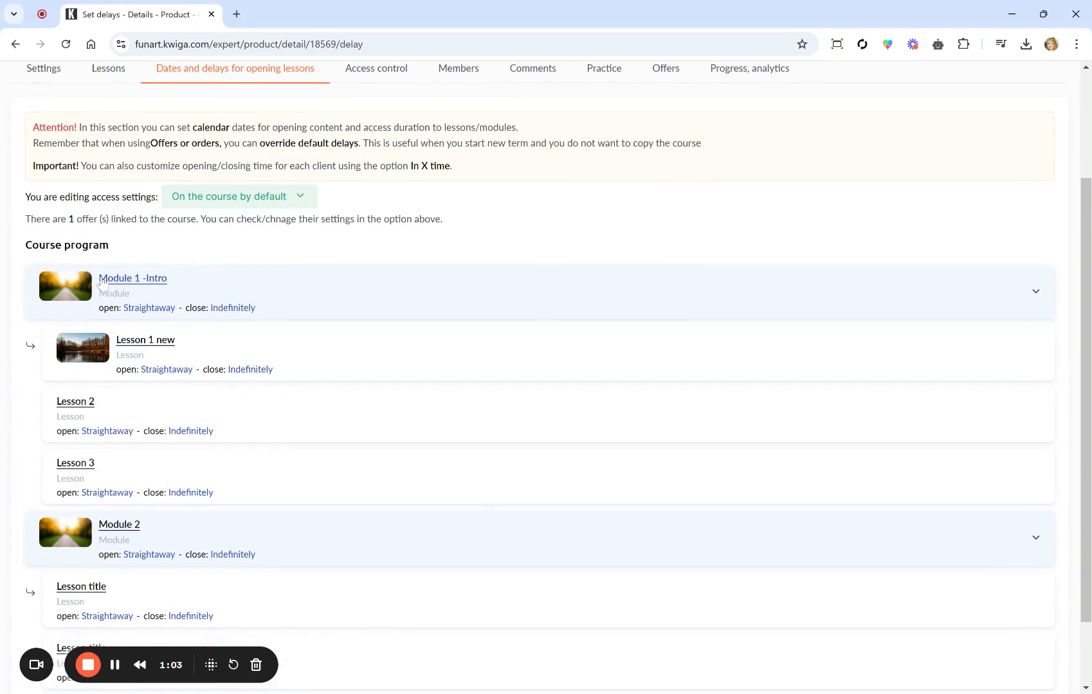
pyautogui.moveTo(180, 340); pyautogui.dragTo(112, 344)
pyautogui.click(252, 332)
pyautogui.click(120, 432)
pyautogui.scroll(-1, 112, 441)
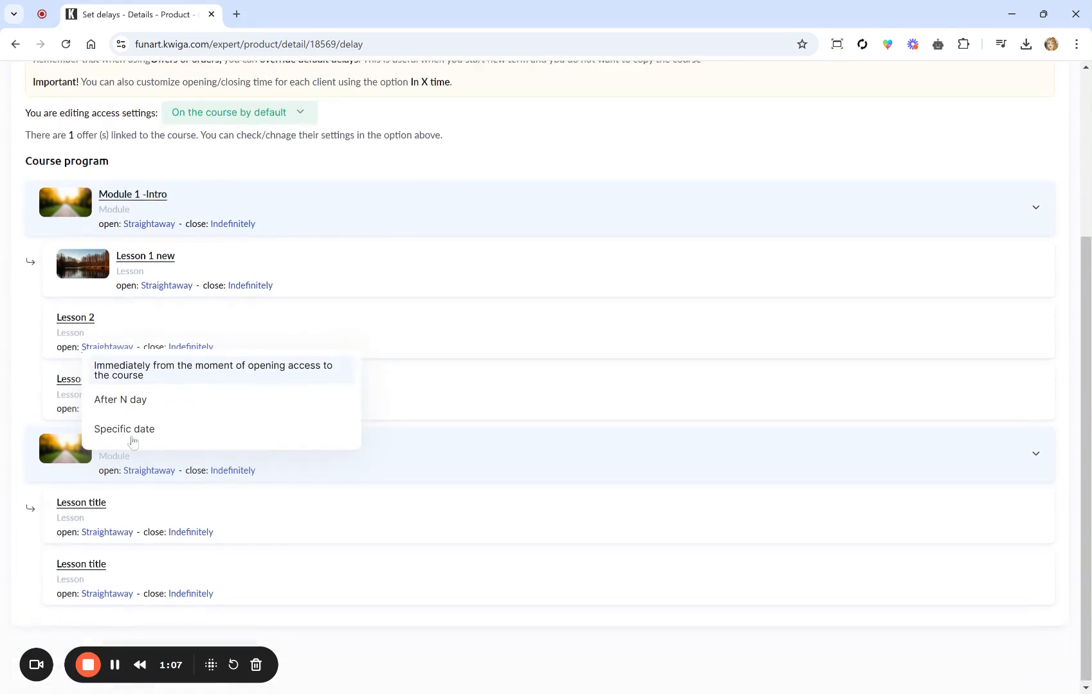
pyautogui.click(133, 402)
pyautogui.click(122, 505)
pyautogui.write('2')
pyautogui.click(287, 617)
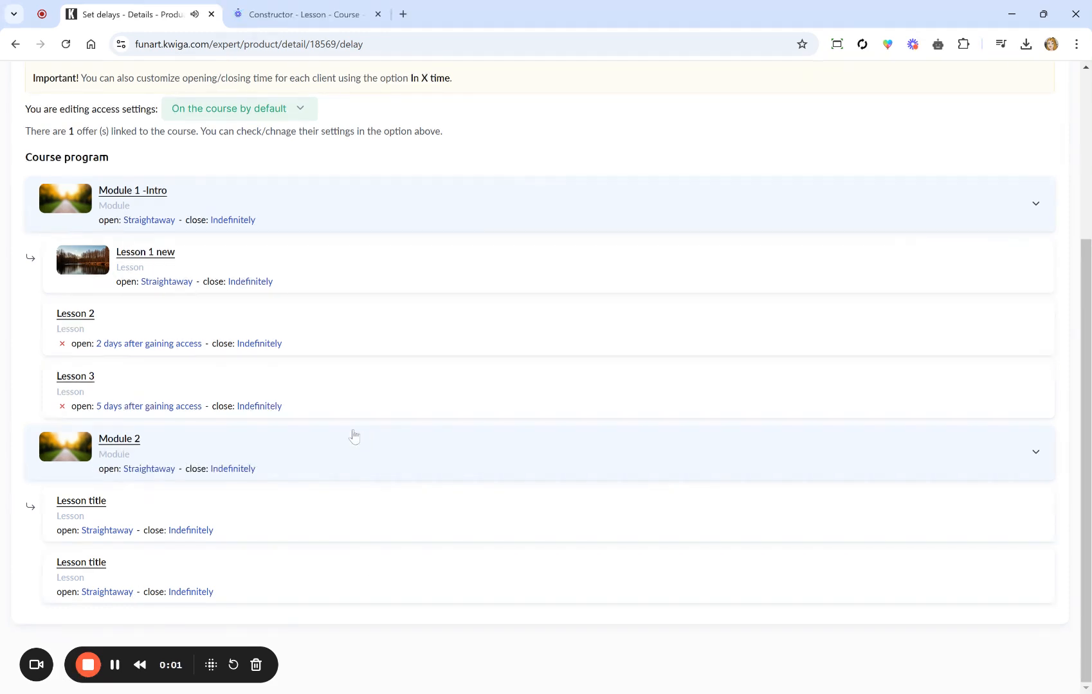
# Set Module 2 to open on the specific date 1 January 2025.
pyautogui.click(147, 473)
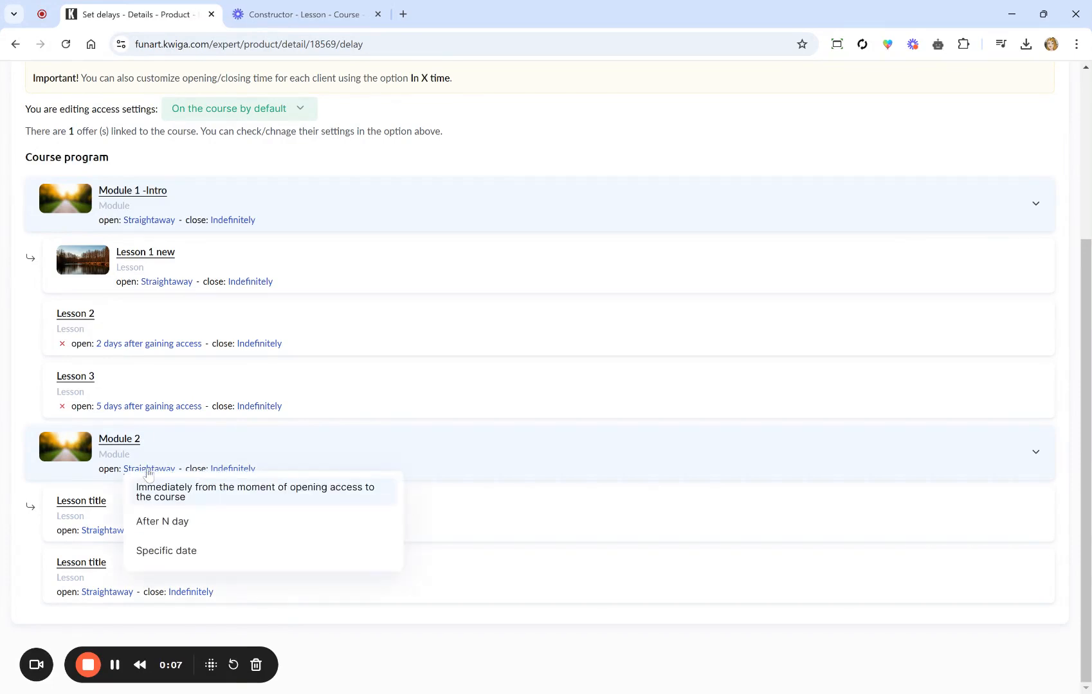
pyautogui.click(174, 551)
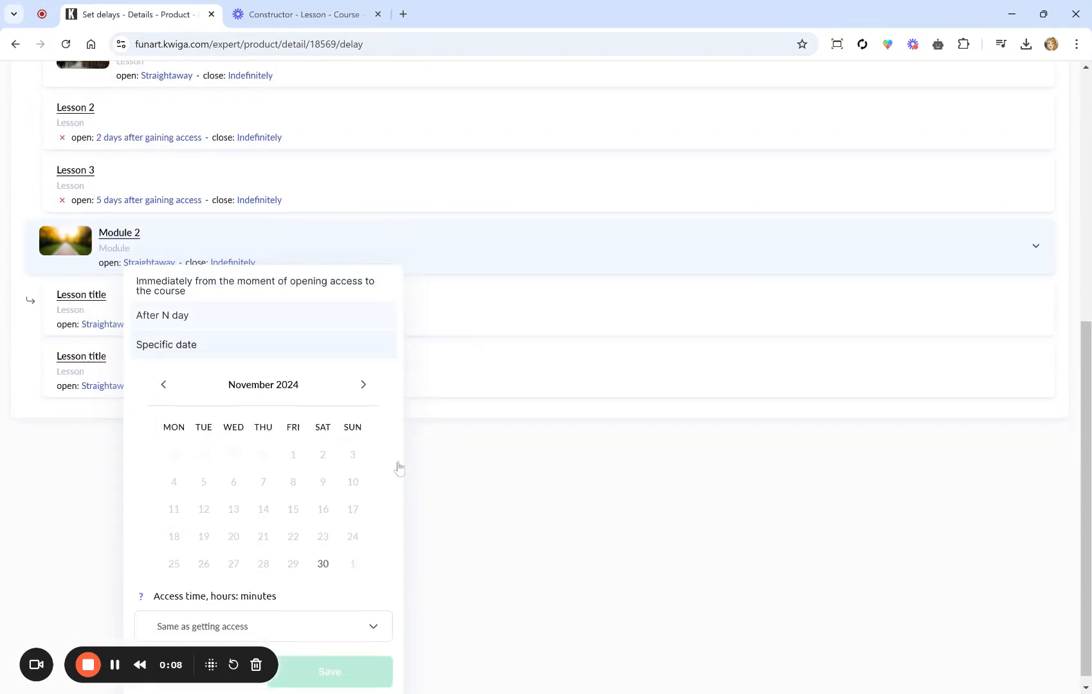
pyautogui.click(363, 374)
pyautogui.click(364, 375)
pyautogui.click(230, 446)
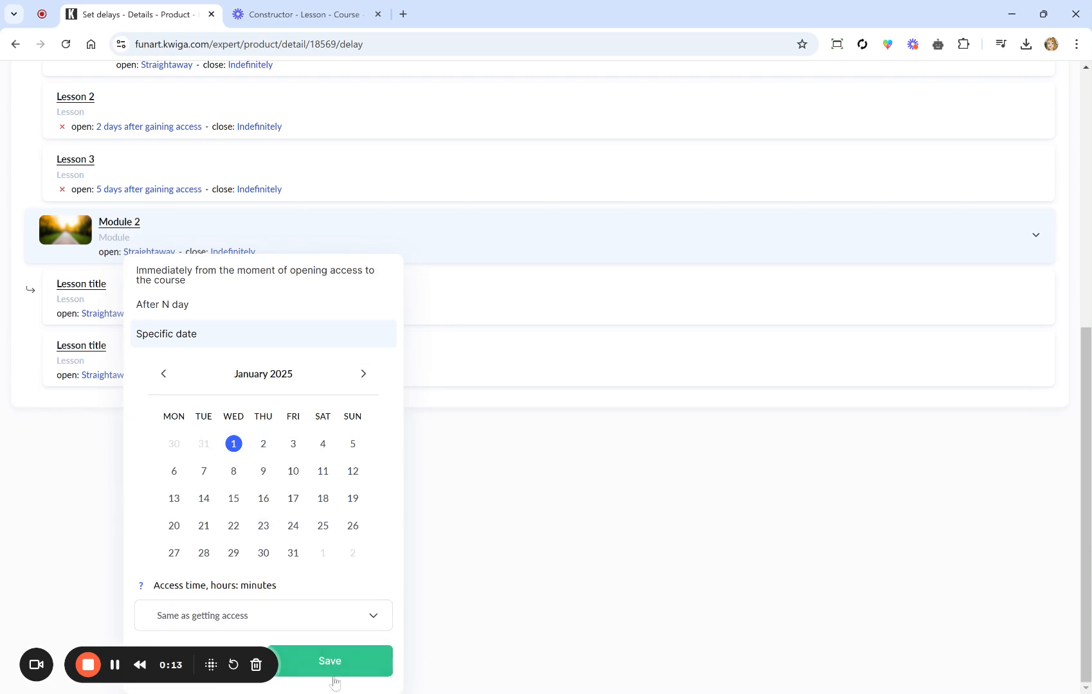
pyautogui.click(317, 663)
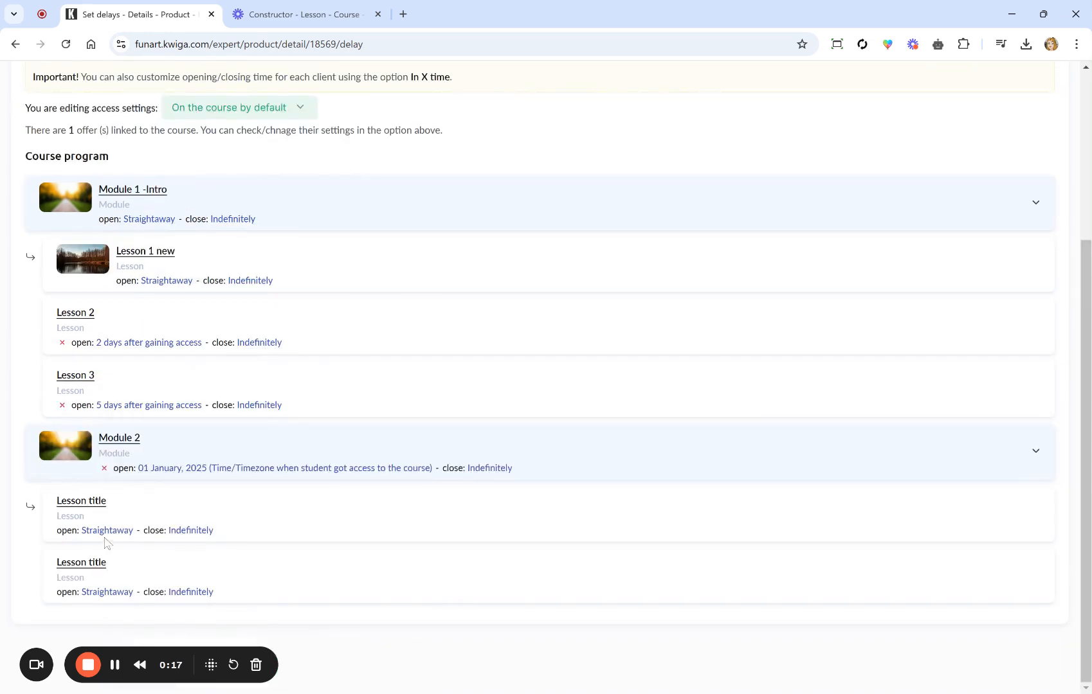
pyautogui.moveTo(119, 502); pyautogui.dragTo(62, 501)
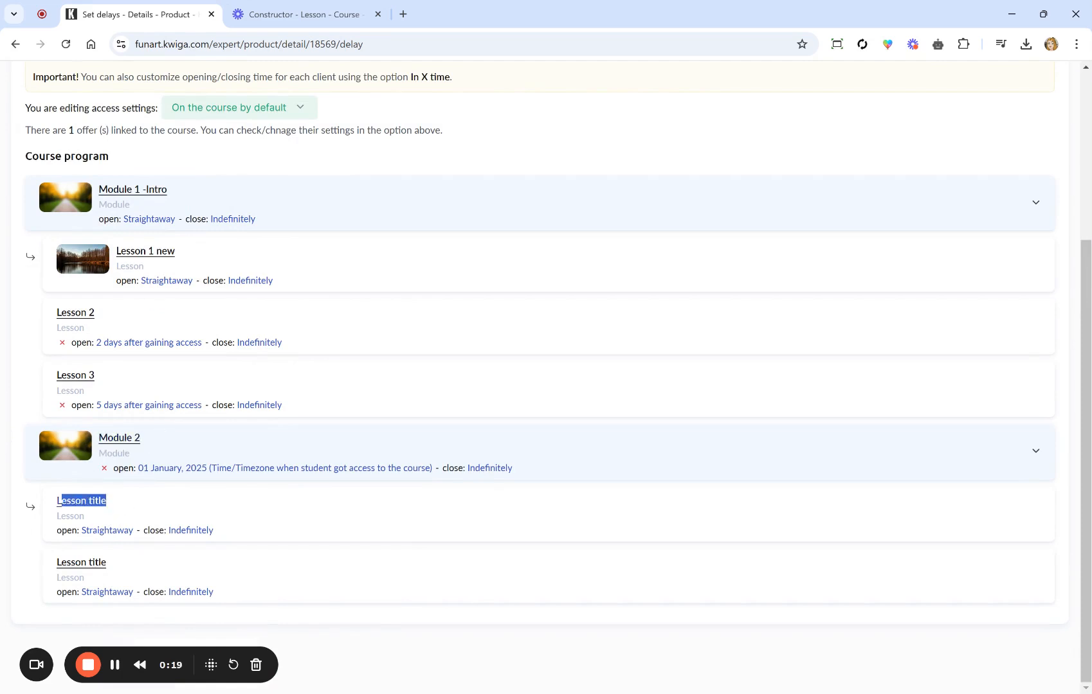
pyautogui.moveTo(116, 564); pyautogui.dragTo(57, 563)
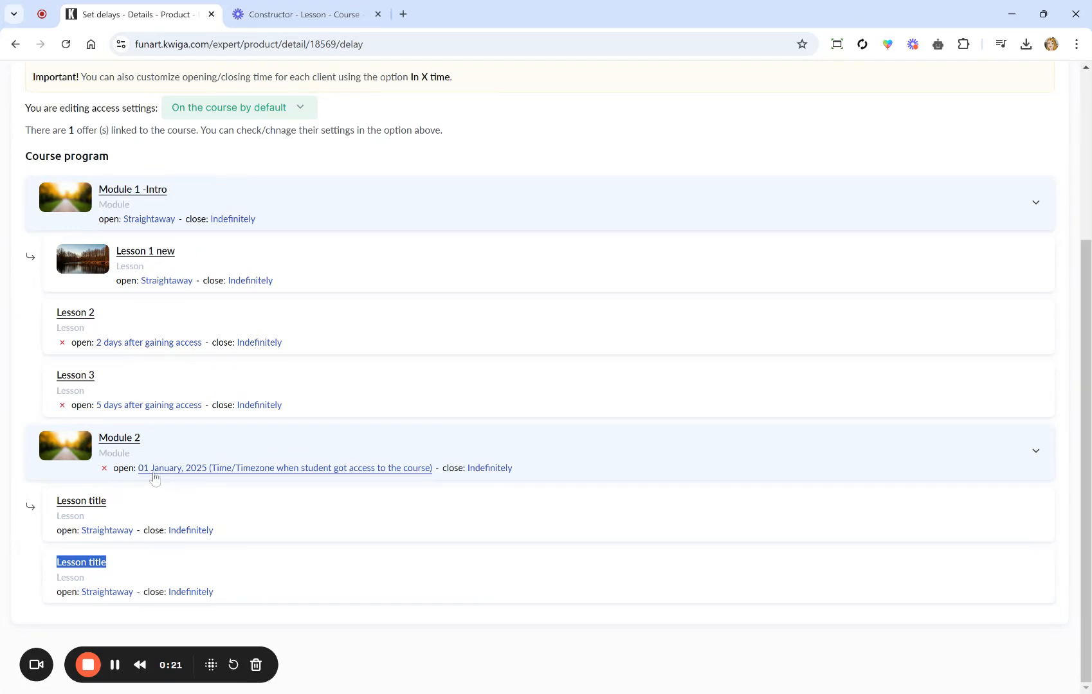
pyautogui.scroll(2, 508, 450)
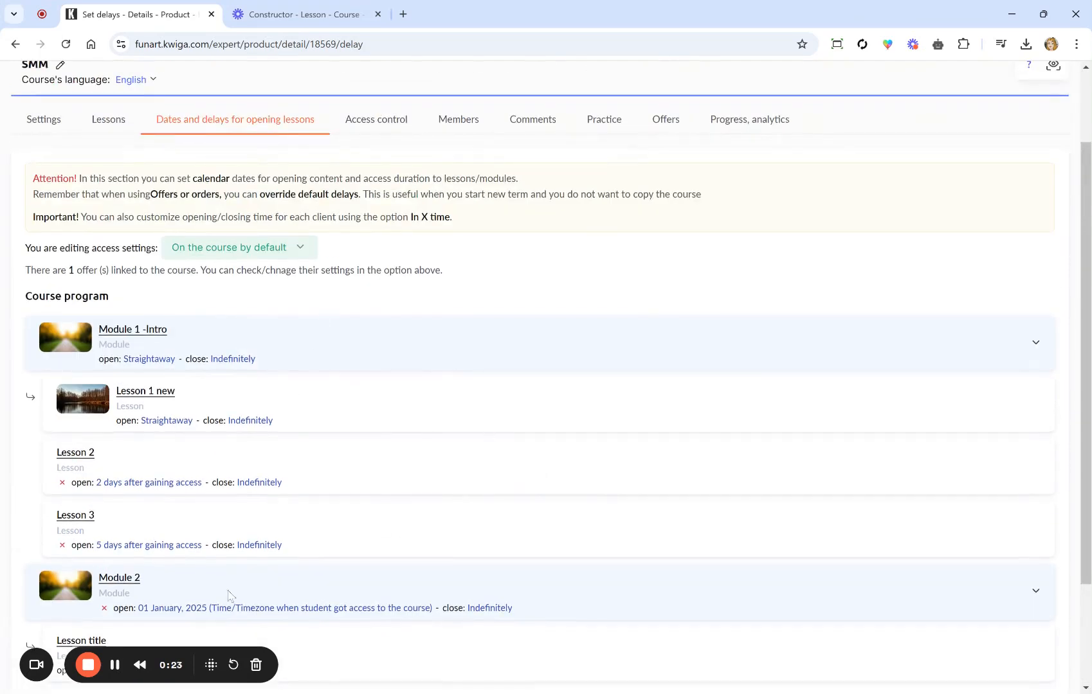
pyautogui.click(90, 666)
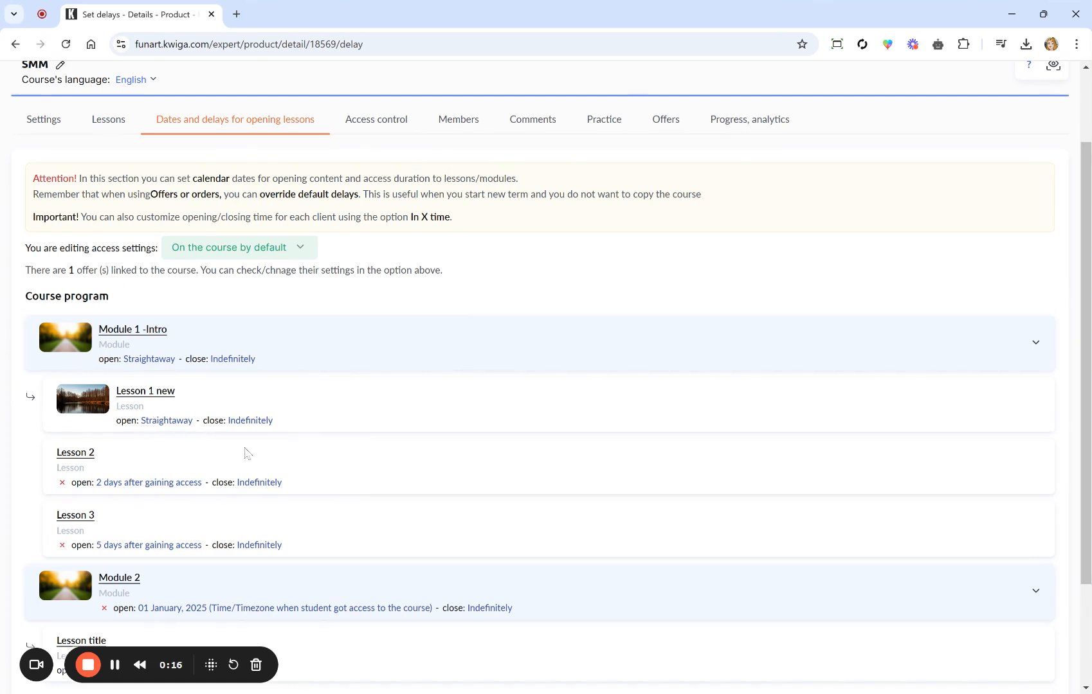
# Set access to Lesson 1 new to close 30 days after gaining access.
pyautogui.click(239, 421)
pyautogui.scroll(-2, 276, 430)
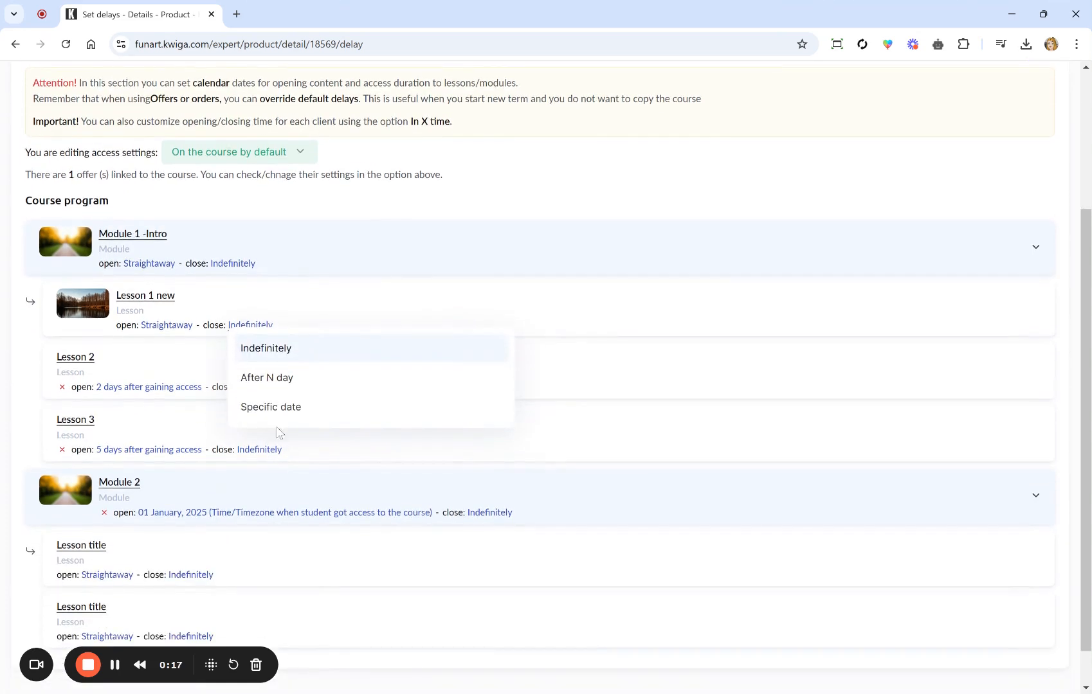
pyautogui.click(285, 377)
pyautogui.scroll(-1, 285, 379)
pyautogui.click(280, 441)
pyautogui.write('30')
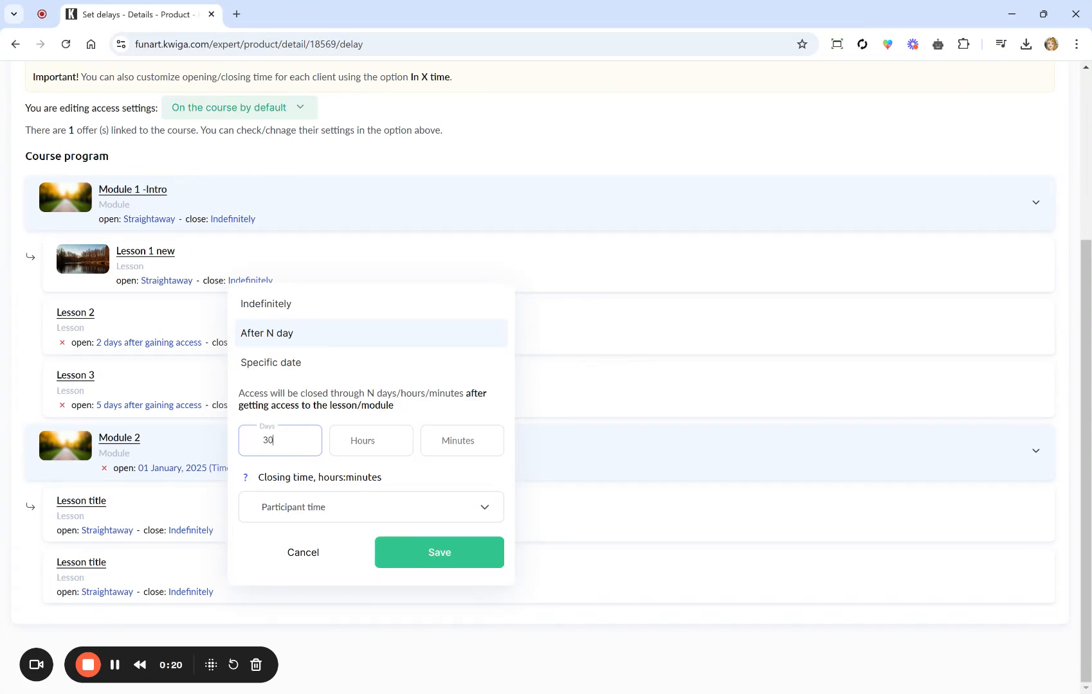
pyautogui.click(416, 551)
pyautogui.scroll(2, 277, 450)
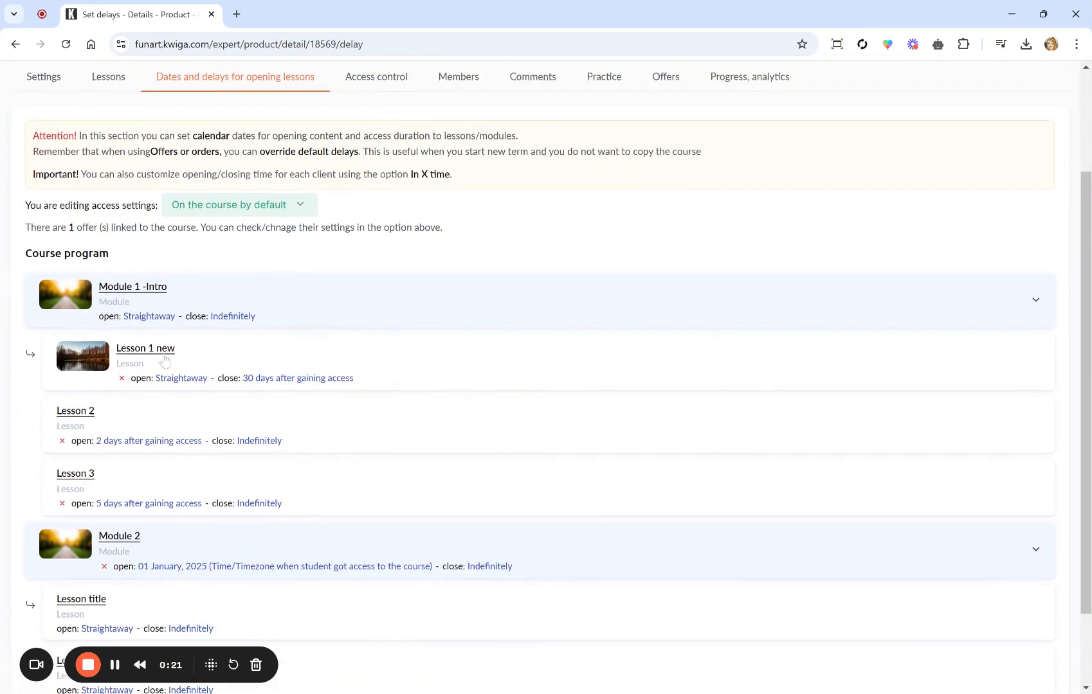
pyautogui.tripleClick(169, 353)
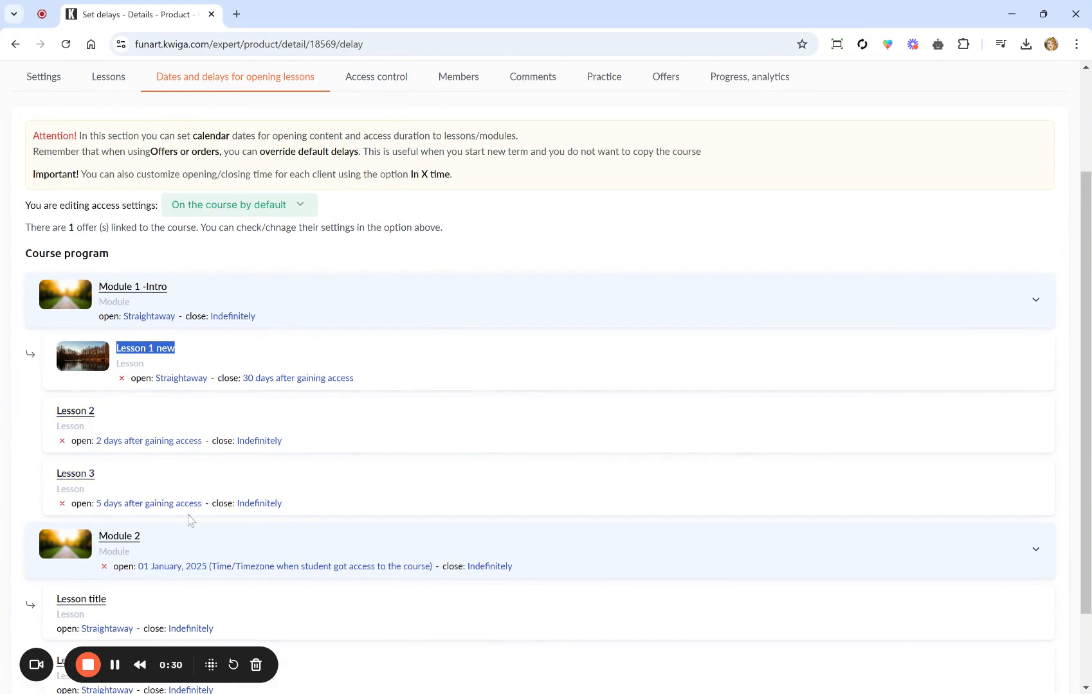
pyautogui.scroll(-2, 161, 502)
pyautogui.click(476, 278)
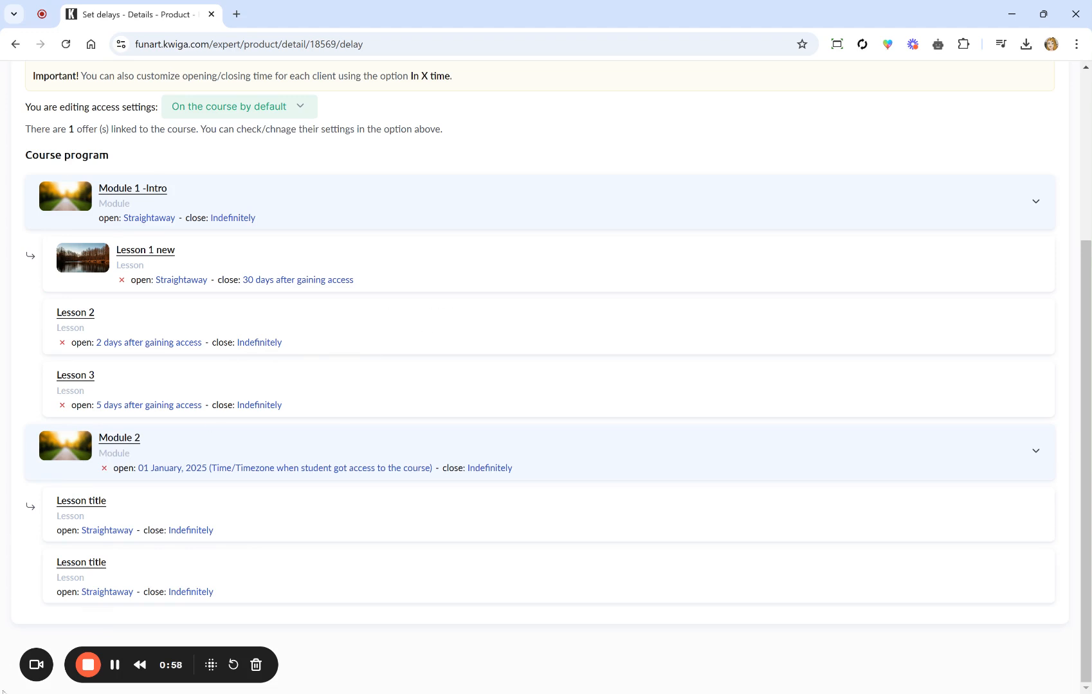
pyautogui.scroll(4, 378, 371)
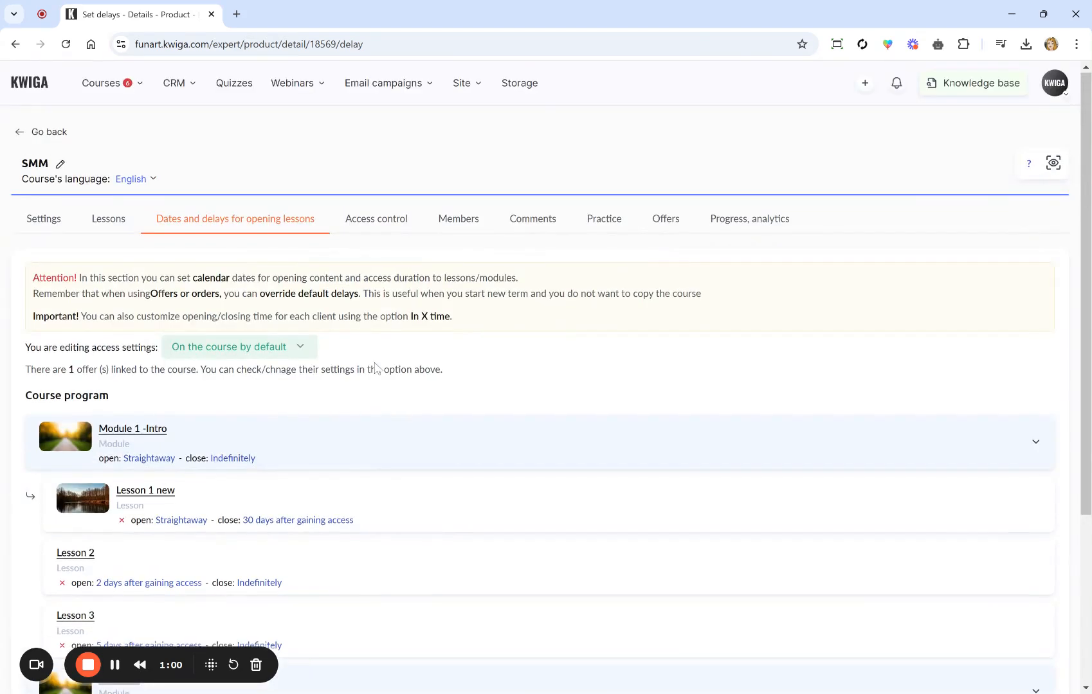